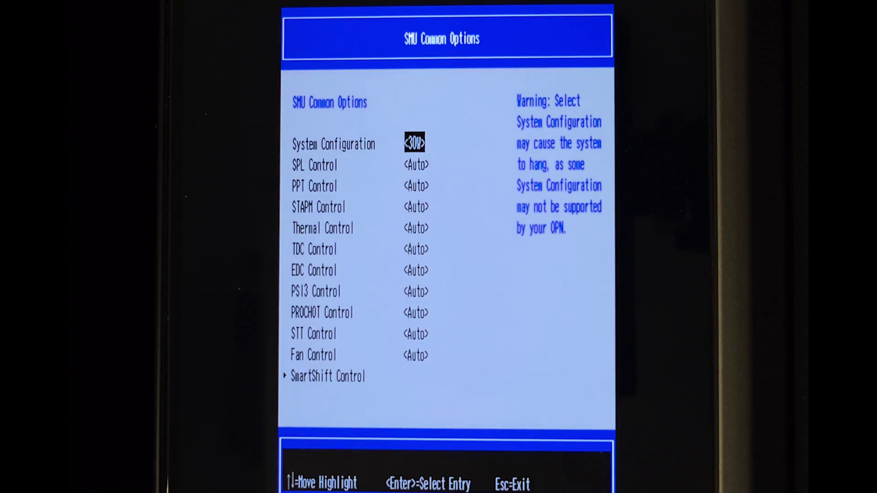
# Choose 54W for System Configuration and enter a 50000 sustained power limit.
pyautogui.press('Return')
pyautogui.press('Down')
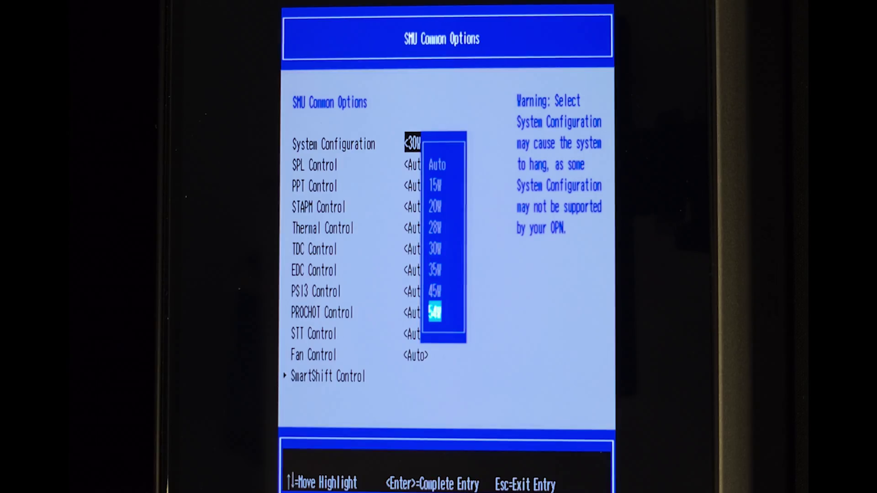
pyautogui.press('Return')
pyautogui.press('Down')
pyautogui.press('Down')
pyautogui.write('50000')
pyautogui.press('Return')
# Set PPT Control to Manual and enter 50000 for the fast and slow PPT limits.
pyautogui.press('Down')
pyautogui.press('Return')
pyautogui.press('Up')
pyautogui.press('Return')
pyautogui.press('Down')
pyautogui.write('50000')
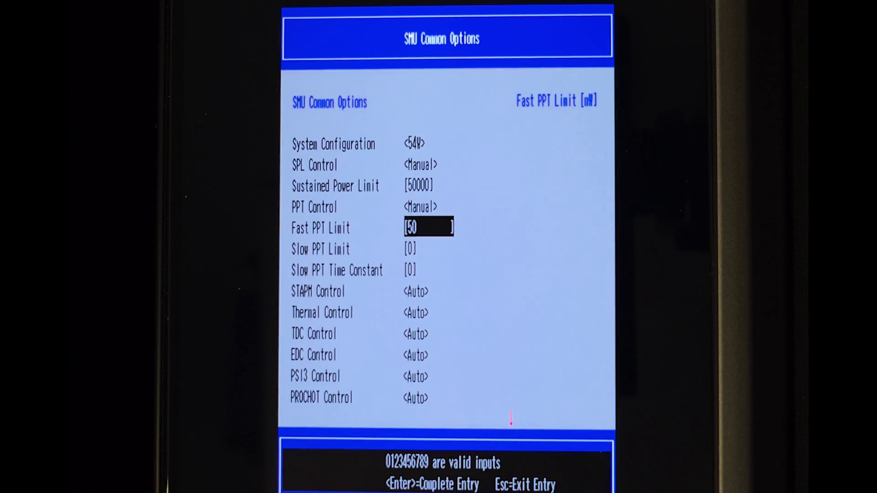
pyautogui.press('Return')
pyautogui.press('Down')
pyautogui.write('50000')
pyautogui.press('Return')
pyautogui.press('Down')
pyautogui.write('5000')
pyautogui.press('Return')
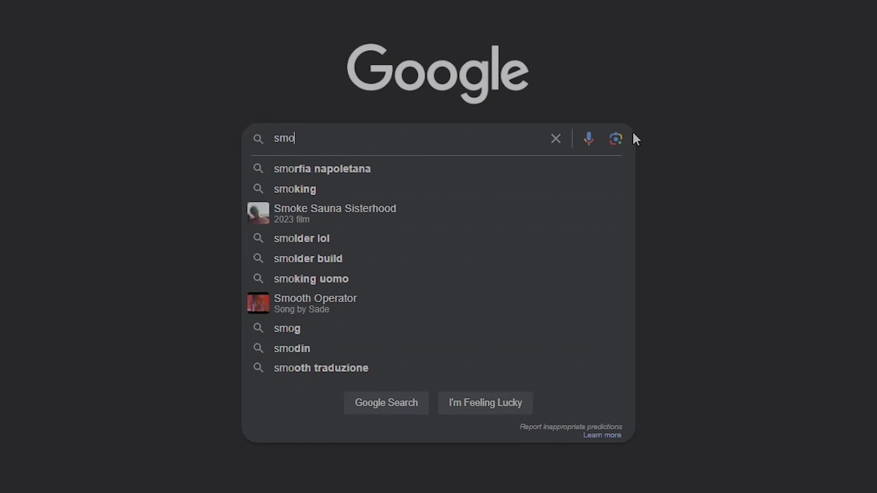
# Search Google for 'smokeless umaf' and open the DavidS95/Smokeless_UMAF GitHub repository.
pyautogui.write('ke')
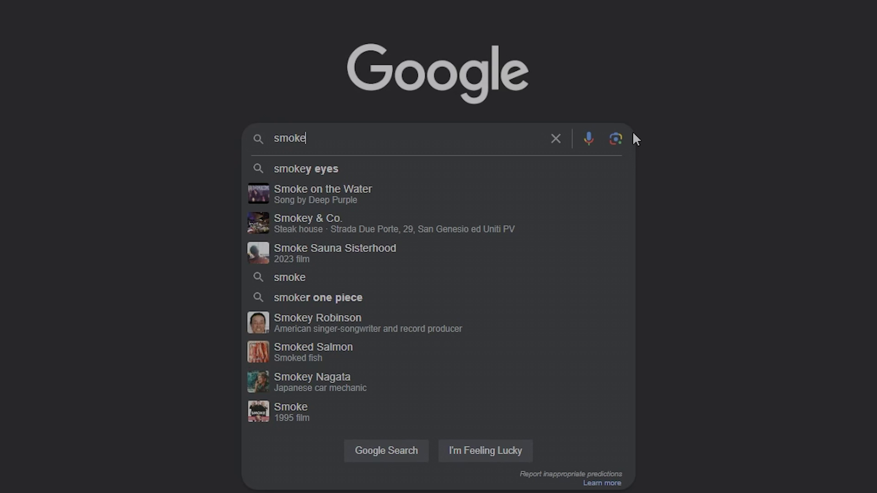
pyautogui.write('less umaf')
pyautogui.press('Return')
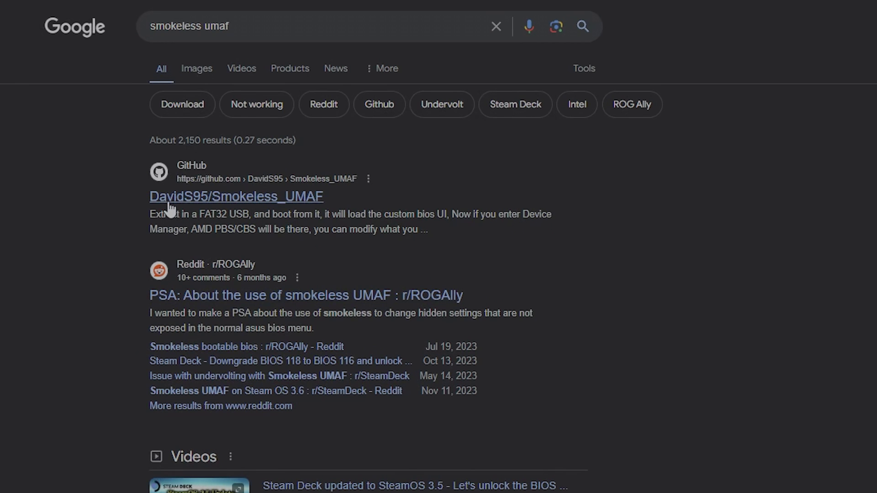
pyautogui.click(236, 203)
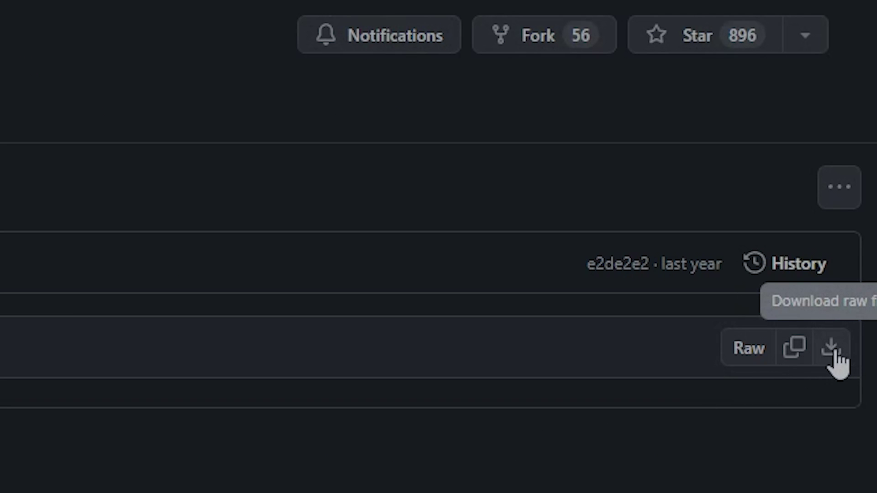
# Download the raw file and paste the tool's files onto USB drive F:.
pyautogui.click(831, 348)
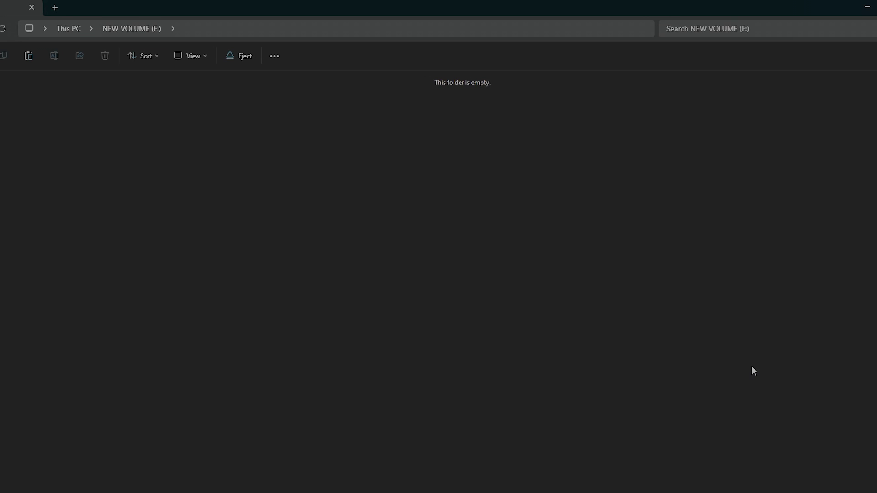
pyautogui.hotkey('ctrl', 'v')
pyautogui.click(351, 347)
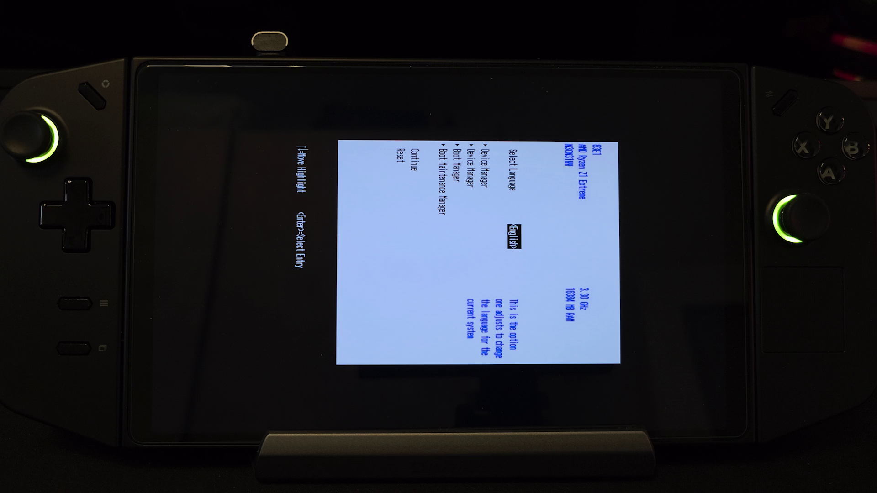
# Verify in drive F:'s Properties that the file system is FAT32.
pyautogui.press('Down')
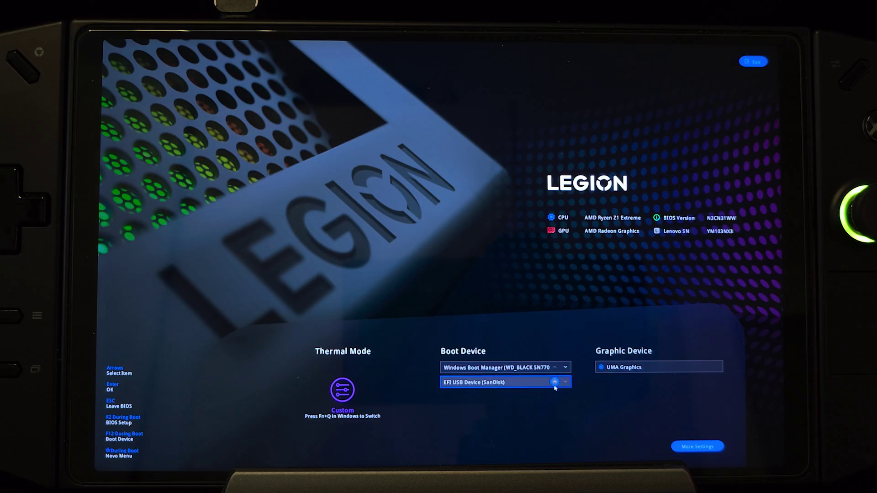
# Move EFI USB Device to the top of the boot order and browse the advanced configuration settings.
pyautogui.click(555, 387)
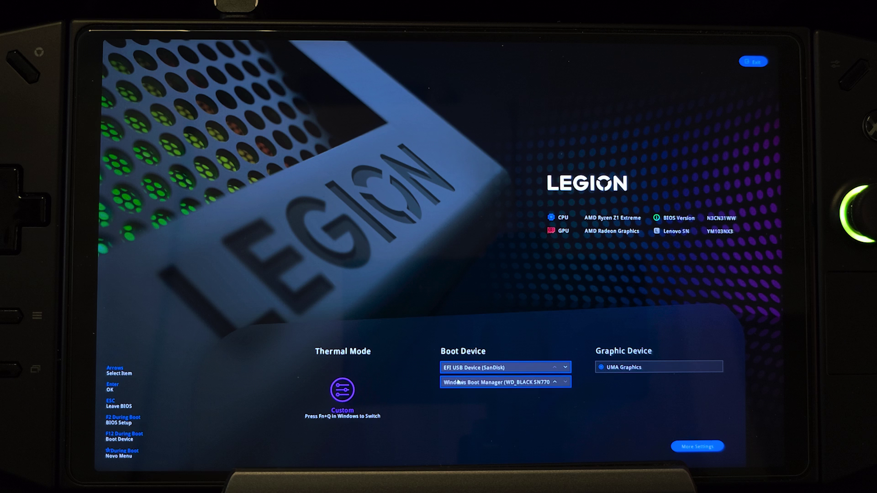
pyautogui.click(697, 447)
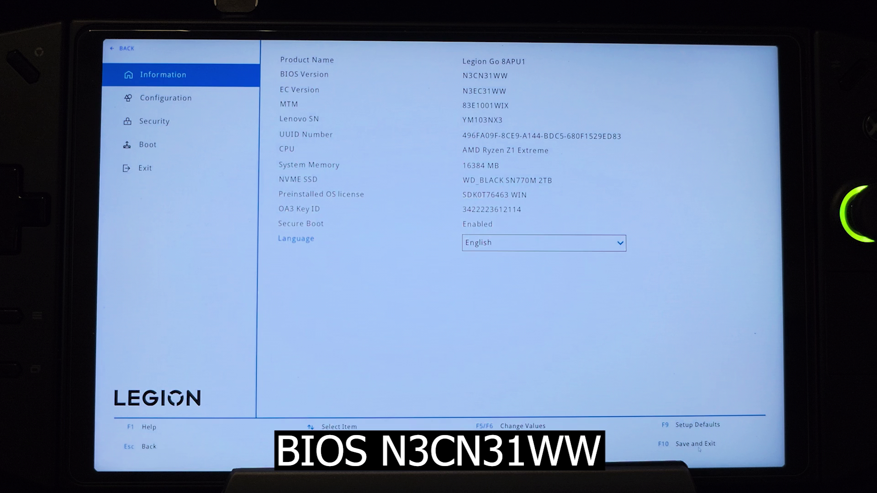
pyautogui.press('Right')
pyautogui.press('Down')
pyautogui.press('Down')
pyautogui.press('Down')
pyautogui.press('Down')
pyautogui.press('Down')
pyautogui.press('Down')
pyautogui.press('Down')
pyautogui.press('Down')
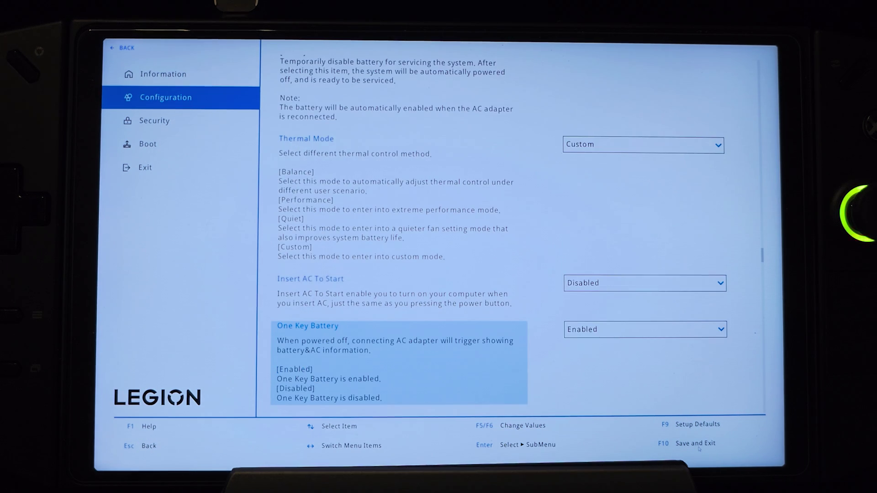
pyautogui.press('Down')
pyautogui.press('Down')
pyautogui.press('Down')
pyautogui.press('Down')
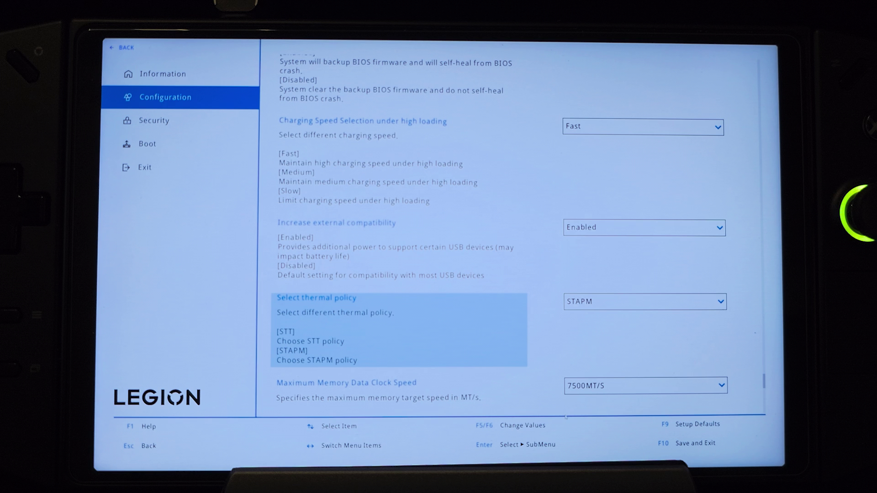
# Set Secure Boot to Disabled under Security.
pyautogui.press('Right')
pyautogui.press('Down')
pyautogui.press('Return')
pyautogui.press('Down')
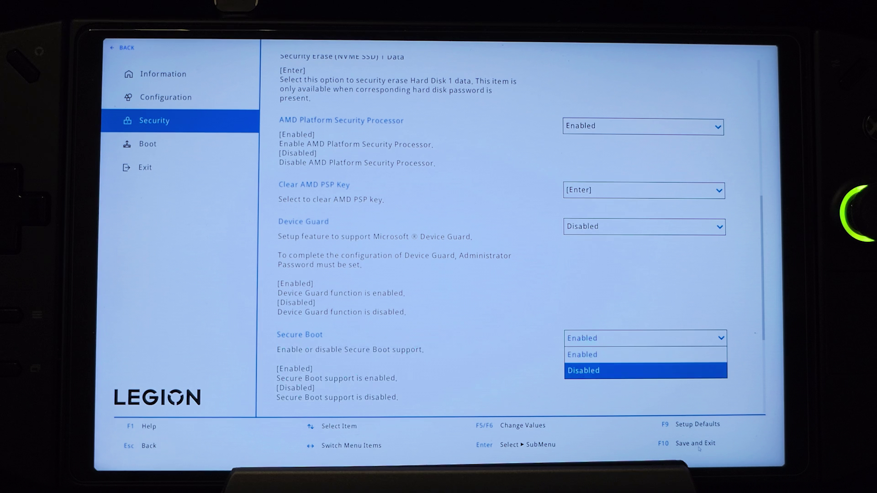
pyautogui.press('Return')
# Exit saving changes and confirm the restart.
pyautogui.press('Right')
pyautogui.press('Right')
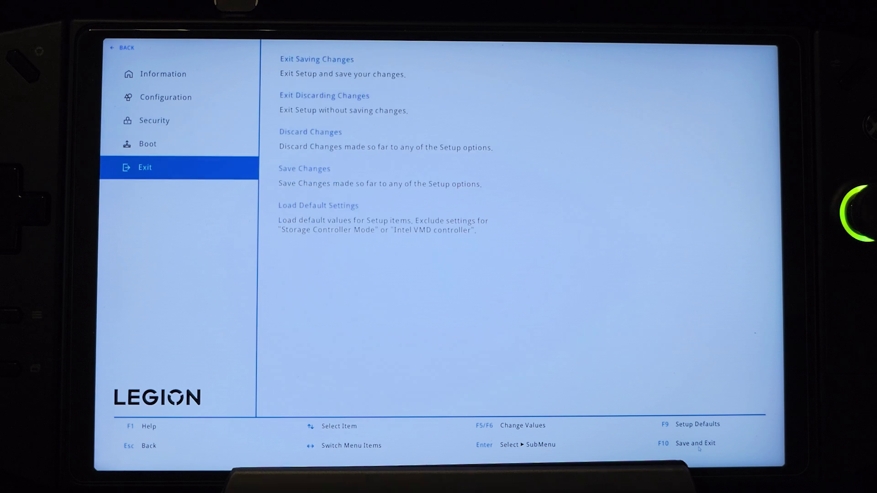
pyautogui.press('Down')
pyautogui.press('Return')
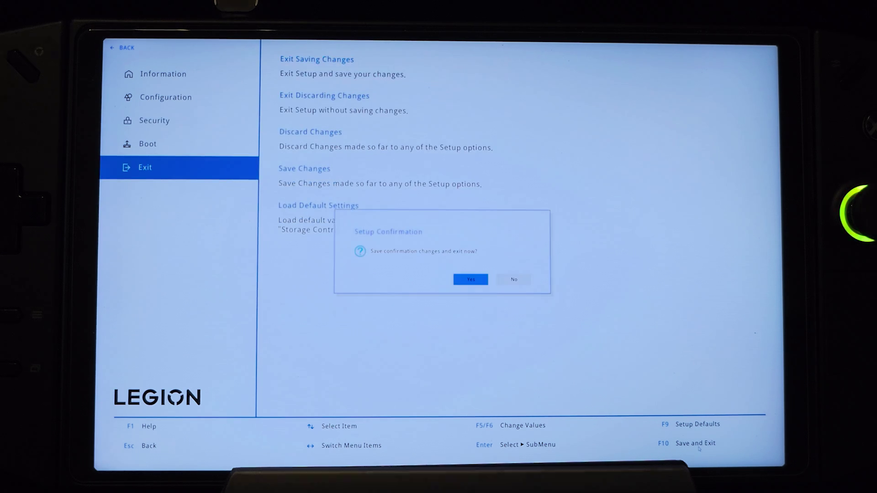
pyautogui.press('Return')
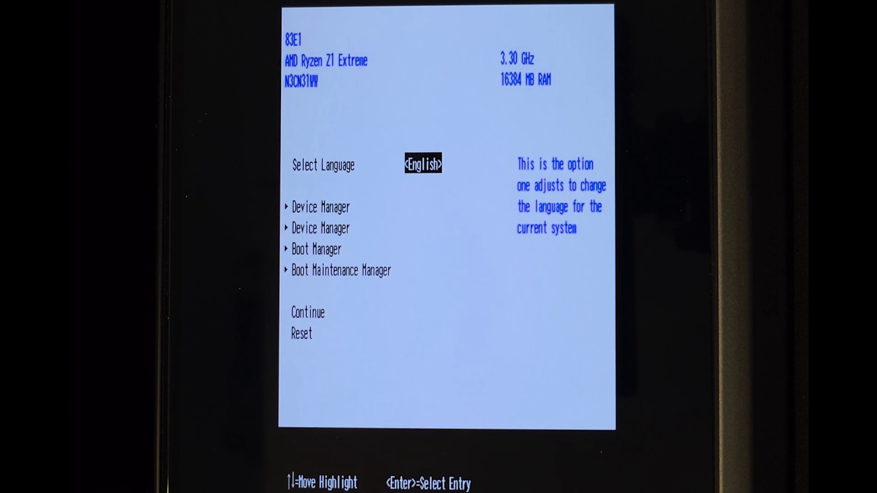
# Navigate Device Manager > AMD CBS > SMU Common Options in the UMAF menu.
pyautogui.press('Down')
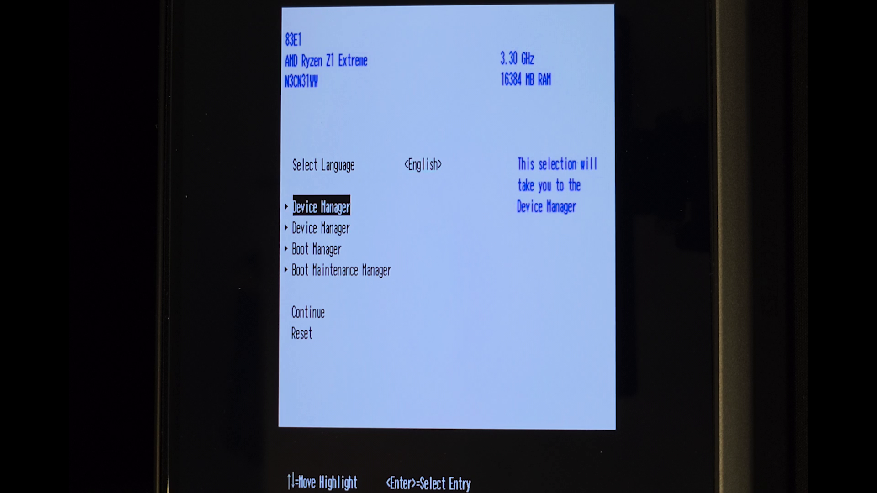
pyautogui.press('Return')
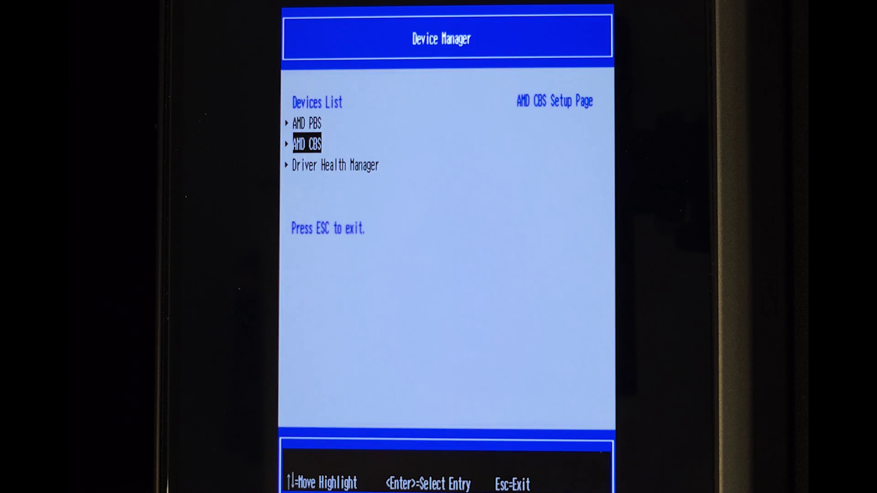
pyautogui.press('Return')
pyautogui.press('Down')
pyautogui.press('Down')
pyautogui.press('Down')
pyautogui.press('Down')
pyautogui.press('Down')
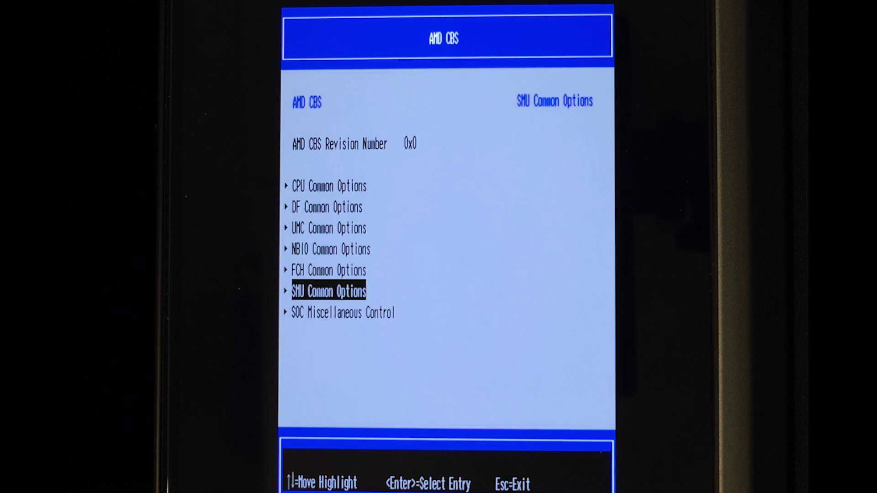
pyautogui.press('Return')
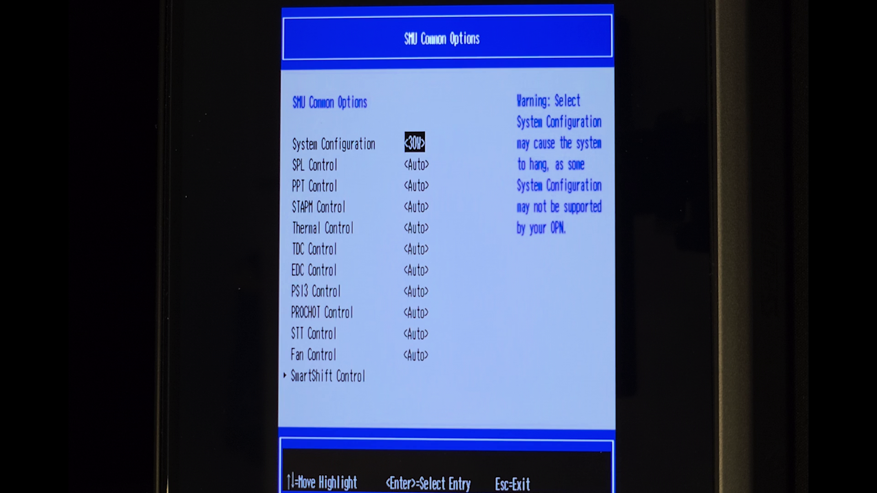
# Set System Configuration to 54W.
pyautogui.press('Return')
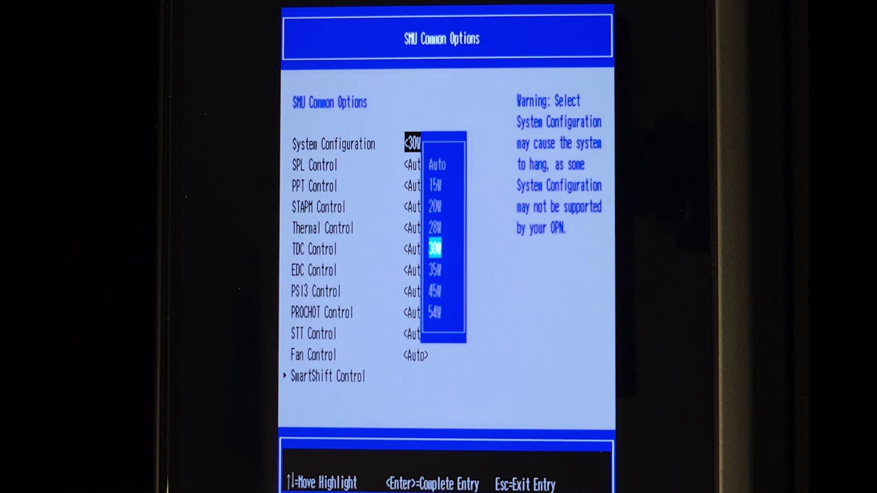
pyautogui.press('Down')
pyautogui.press('Down')
pyautogui.press('Down')
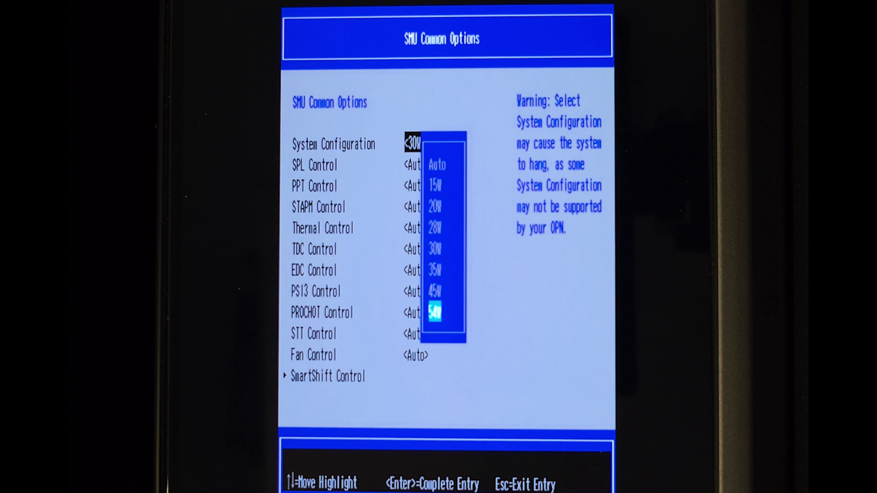
pyautogui.press('Return')
pyautogui.press('Down')
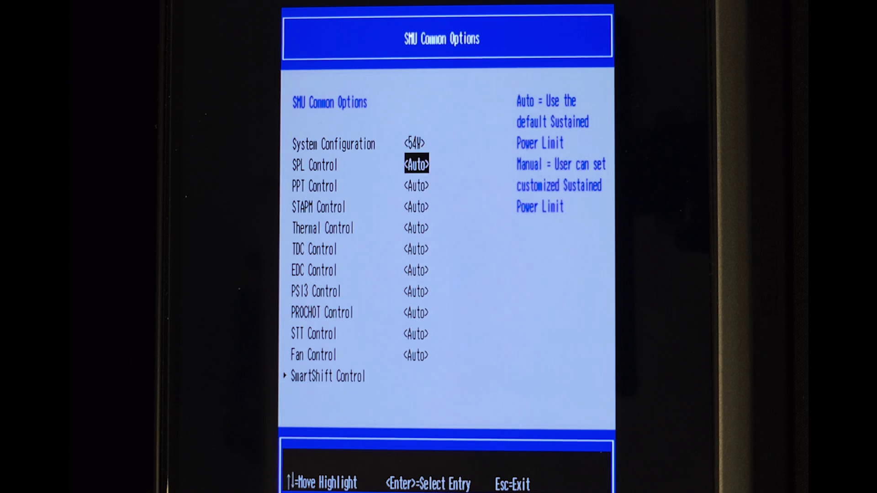
# Switch SPL Control to Manual and set the Sustained Power Limit to 50000.
pyautogui.press('Return')
pyautogui.press('Up')
pyautogui.press('Return')
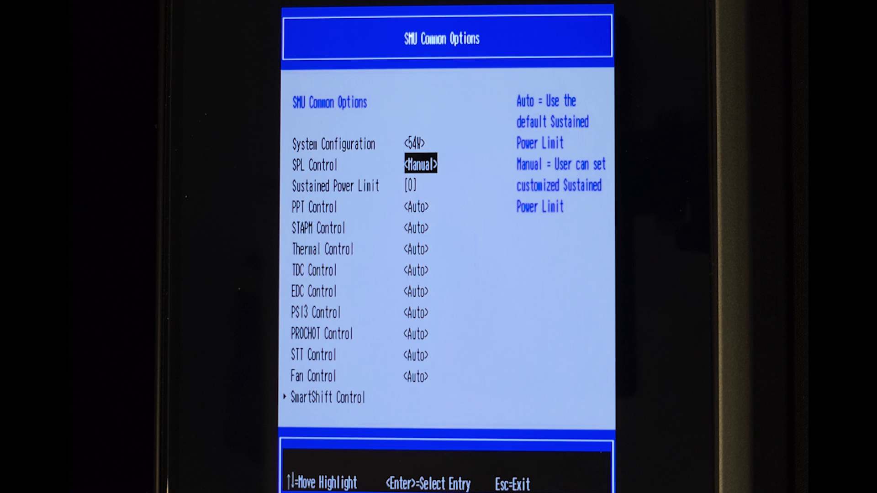
pyautogui.press('Down')
pyautogui.press('Return')
pyautogui.write('50')
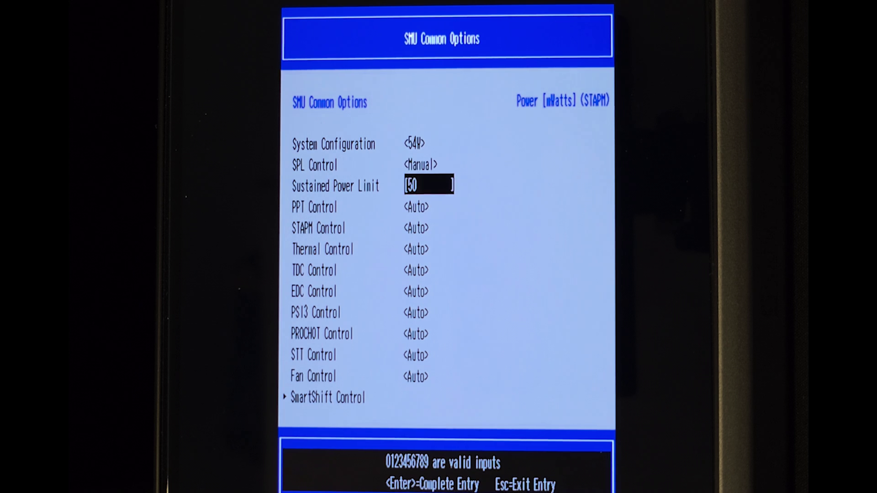
pyautogui.write('000')
pyautogui.press('Return')
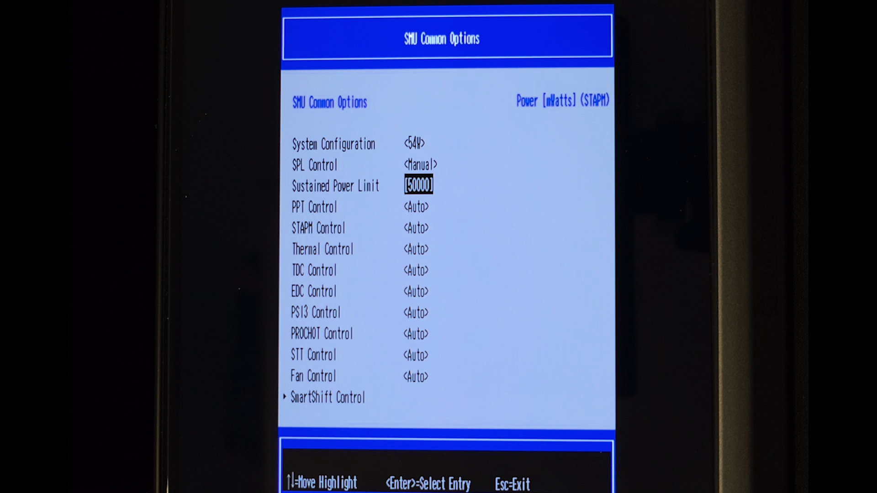
# Switch PPT Control to Manual and set the Fast and Slow PPT Limits to 50000.
pyautogui.press('Down')
pyautogui.press('Return')
pyautogui.press('Up')
pyautogui.press('Return')
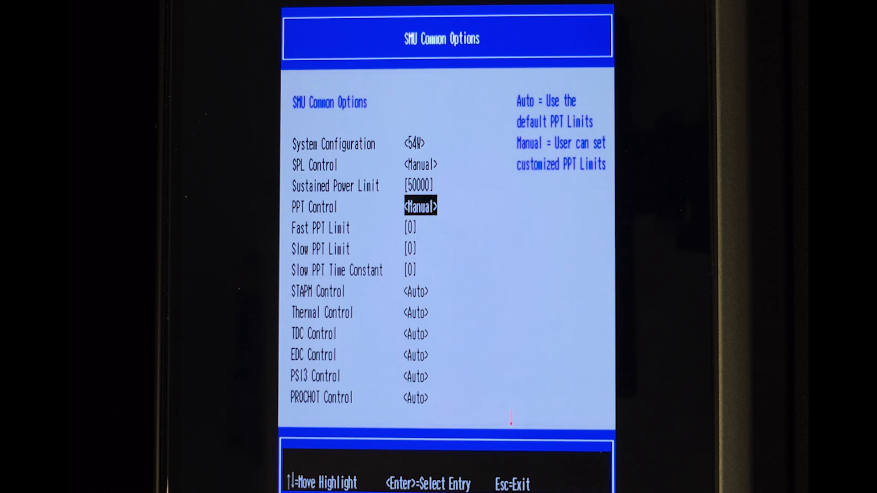
pyautogui.press('Down')
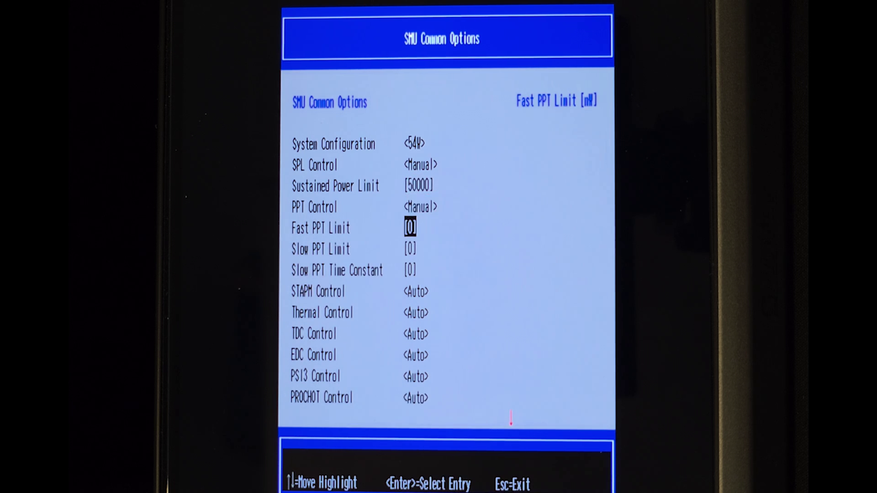
pyautogui.write('5000')
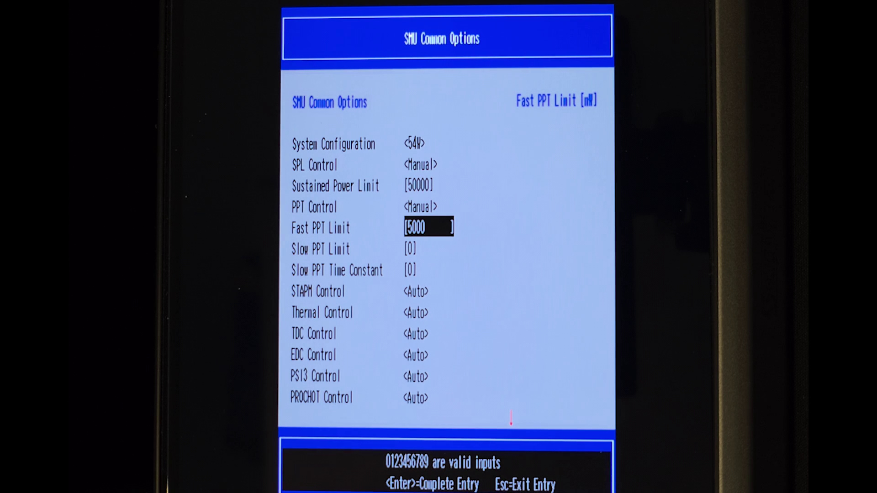
pyautogui.write('0')
pyautogui.press('Return')
pyautogui.press('Down')
# Set the Slow PPT Time Constant to 50000 and leave with Esc to prompt saving.
pyautogui.write('50000')
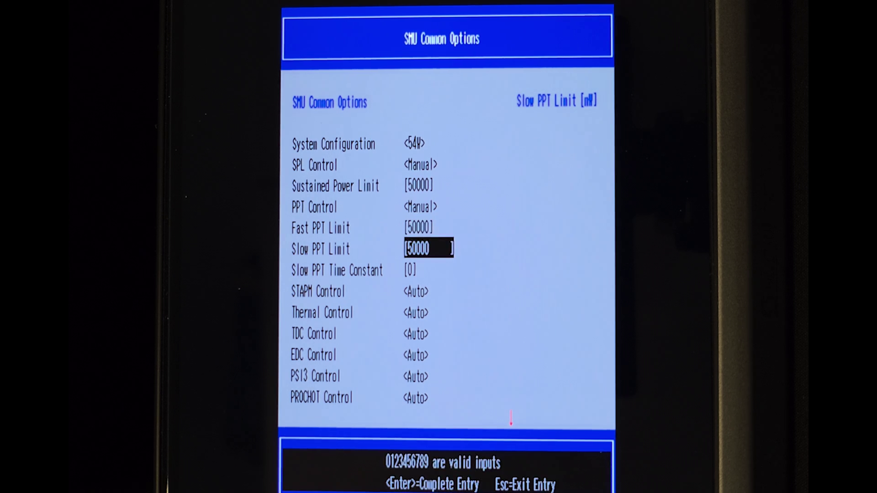
pyautogui.press('Return')
pyautogui.press('Down')
pyautogui.press('Return')
pyautogui.write('50000')
pyautogui.press('Return')
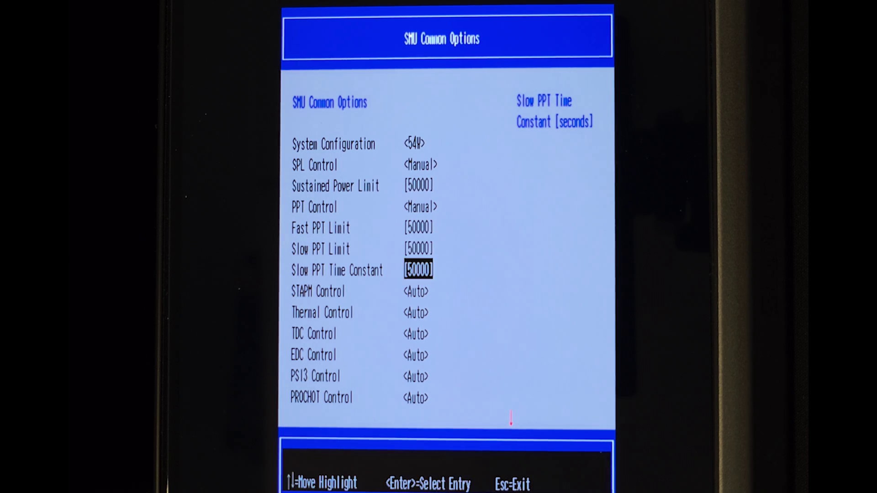
pyautogui.press('Escape')
pyautogui.press('Escape')
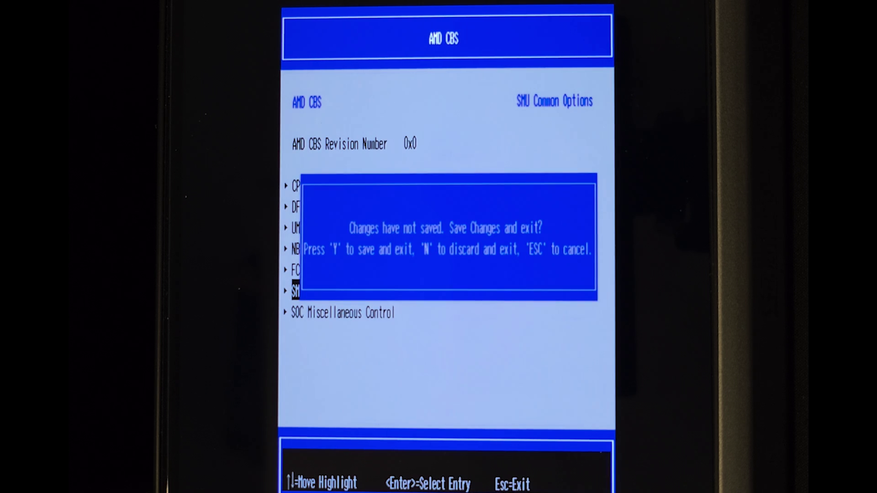
# Save the UMAF power changes with Y and continue booting.
pyautogui.press('y')
pyautogui.press('Escape')
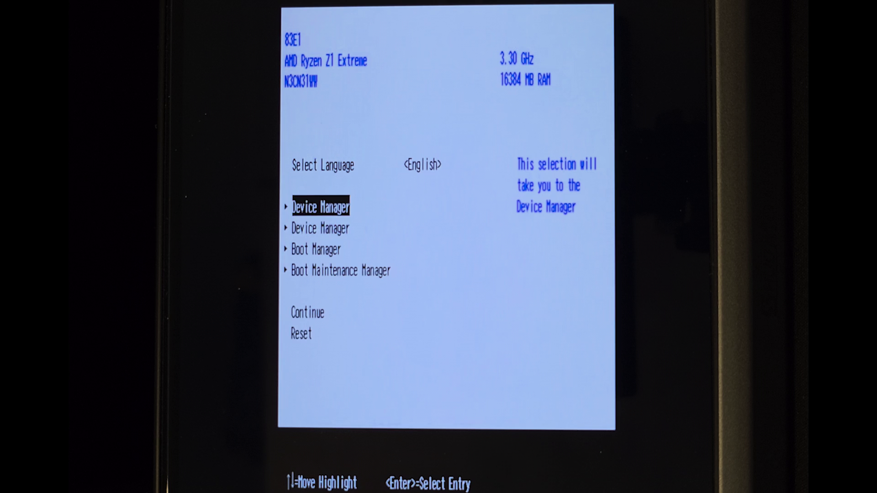
pyautogui.press('Down')
pyautogui.press('Down')
pyautogui.press('Down')
pyautogui.press('Down')
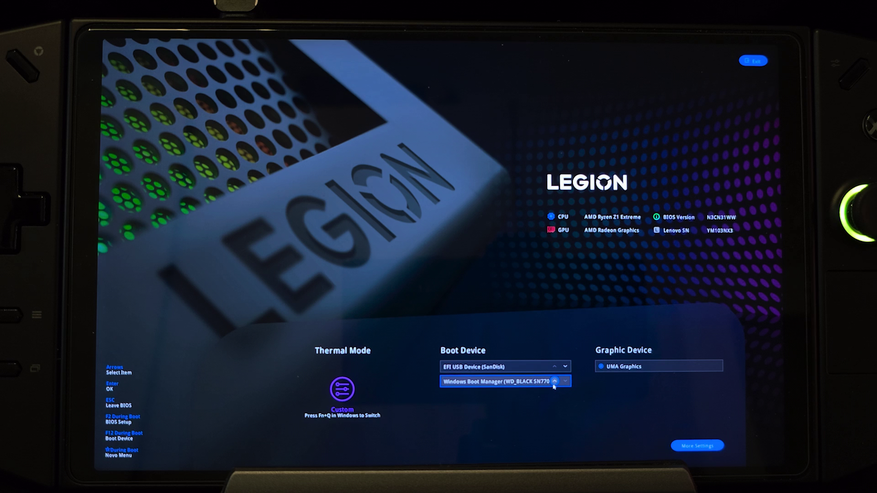
# Put Windows Boot Manager first, enable Secure Boot, and save with F10 to reboot into Windows.
pyautogui.click(554, 382)
pyautogui.click(685, 446)
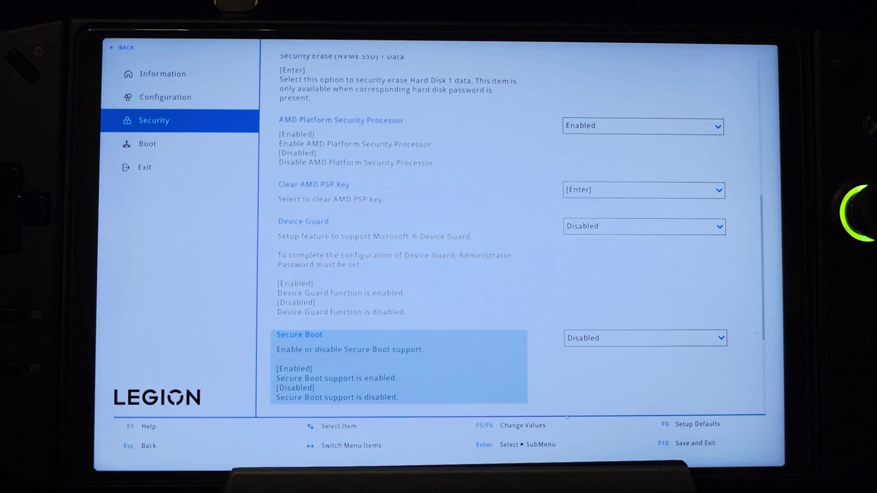
pyautogui.press('Return')
pyautogui.press('Down')
pyautogui.press('Return')
pyautogui.press('F10')
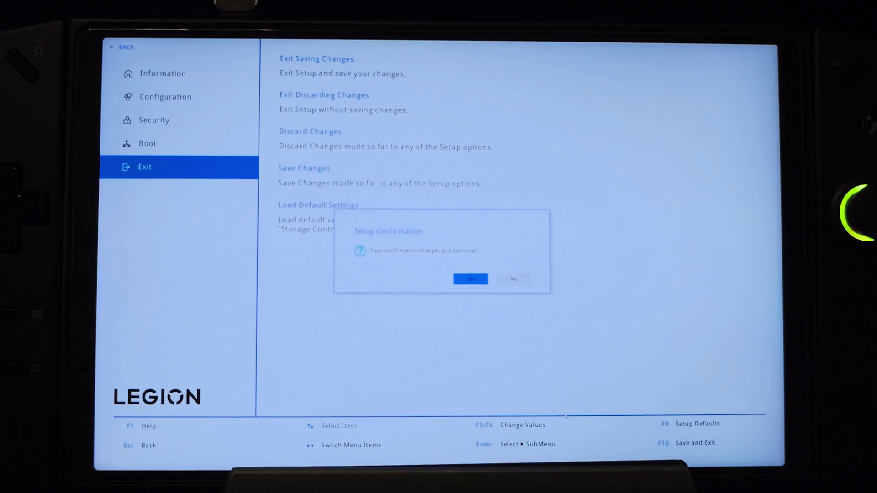
pyautogui.press('Return')
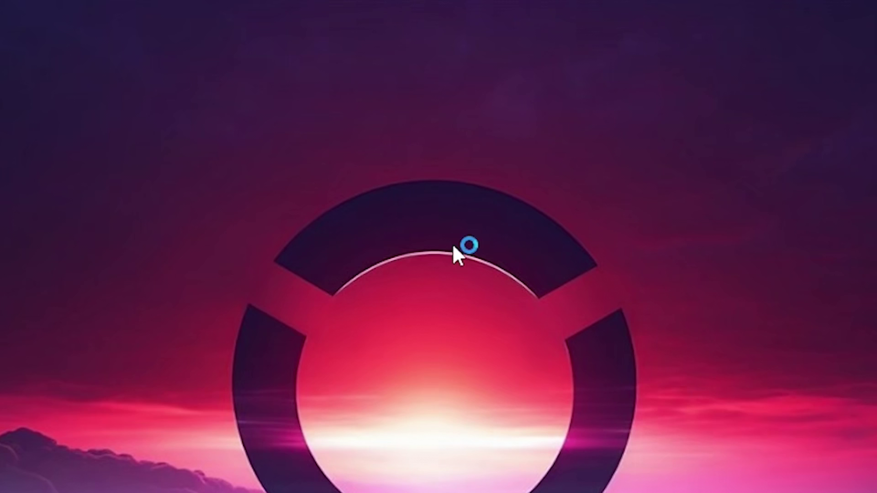
# Turn on system protection for drive C: from the 'create a restore point' settings.
pyautogui.press('super')
pyautogui.write('create a restore point')
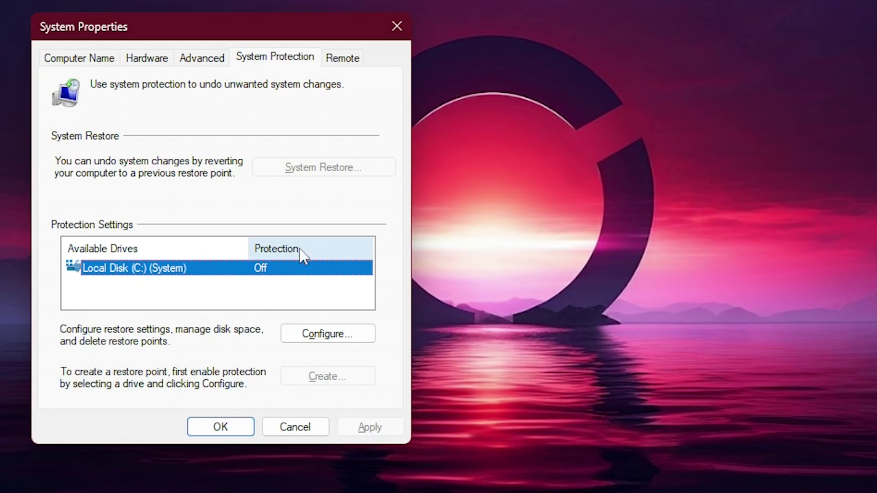
pyautogui.click(308, 329)
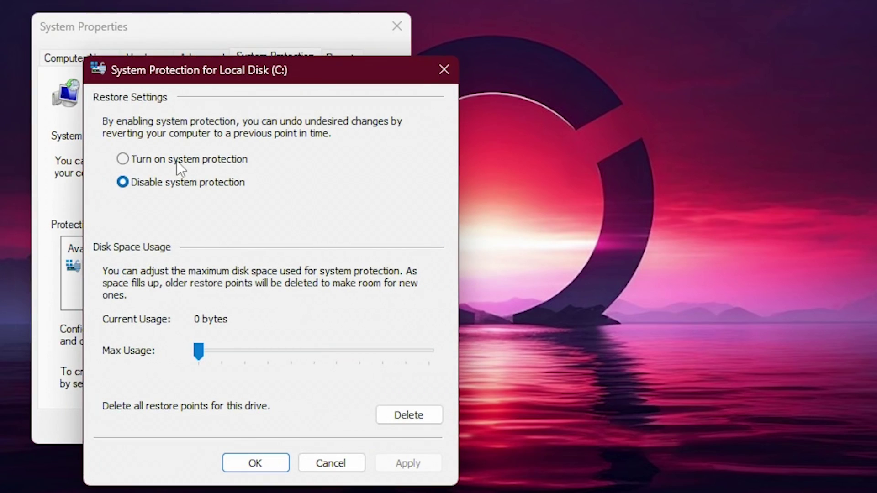
pyautogui.click(177, 160)
pyautogui.click(406, 463)
pyautogui.click(238, 464)
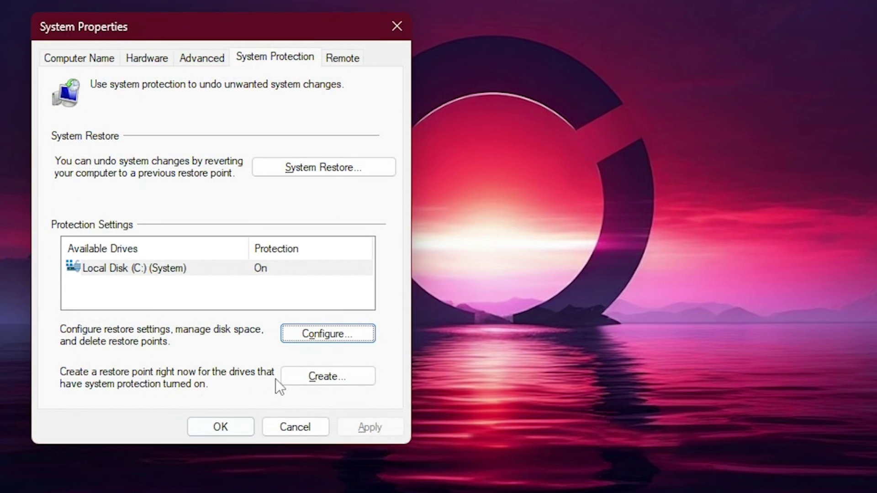
# Create a restore point described as 'restore'.
pyautogui.click(319, 379)
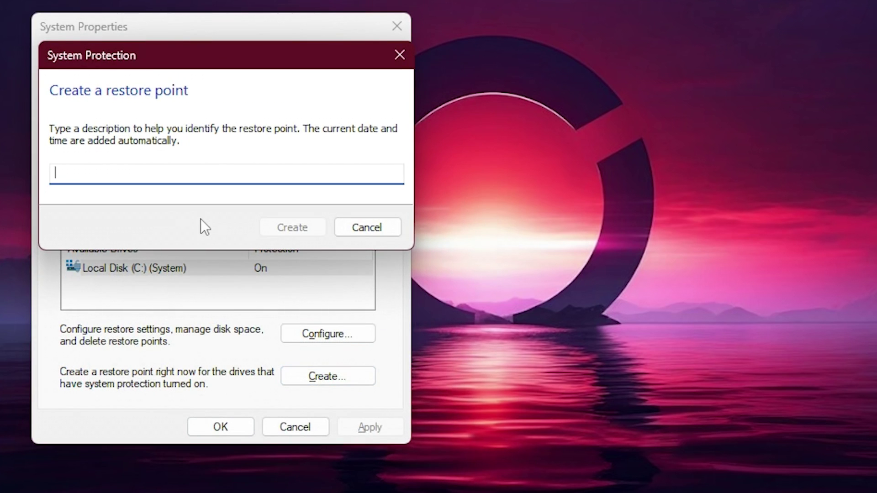
pyautogui.write('restore')
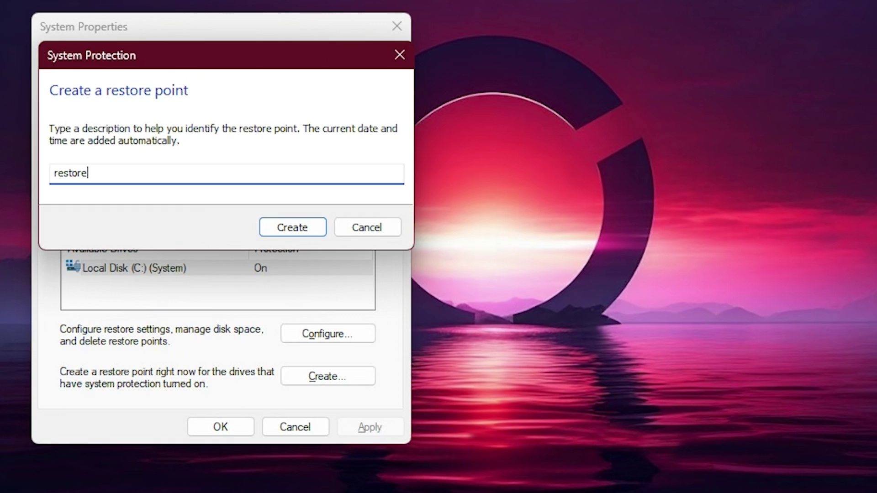
pyautogui.press('Return')
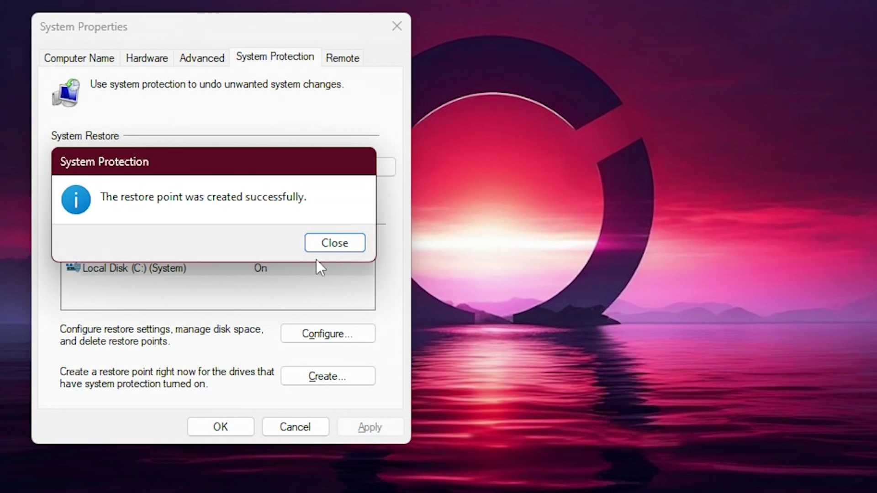
# Dismiss the restore-point success message and scroll the Build 0.20.4.1 release page to its Assets.
pyautogui.click(320, 246)
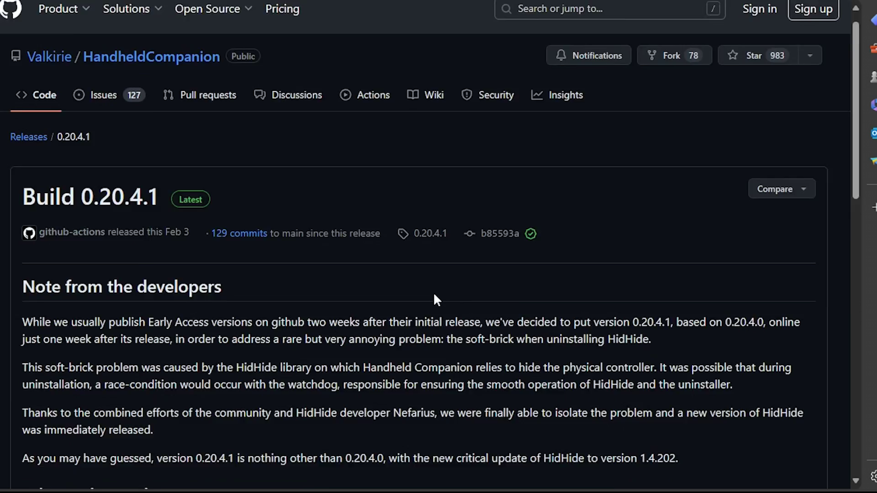
pyautogui.scroll(-15, 434, 291)
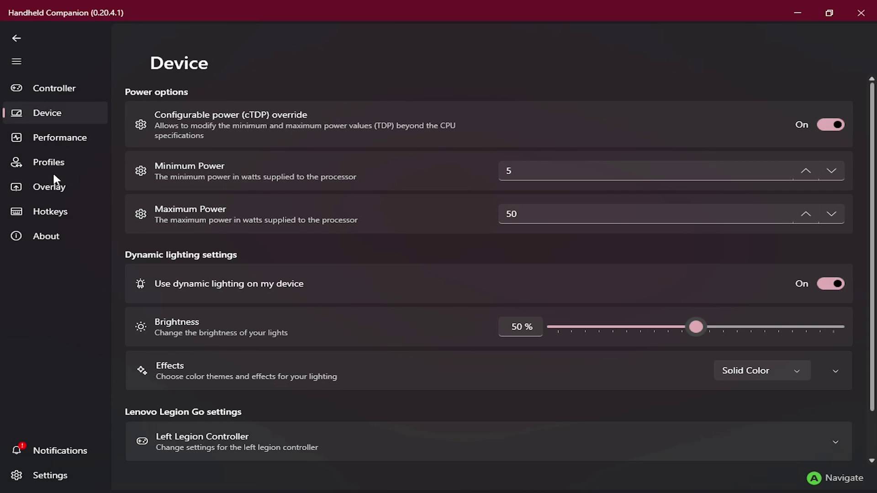
# On Handheld Companion's Performance page, check the preset list and open the CPU boost mode dropdown.
pyautogui.click(52, 141)
pyautogui.click(345, 103)
pyautogui.click(342, 244)
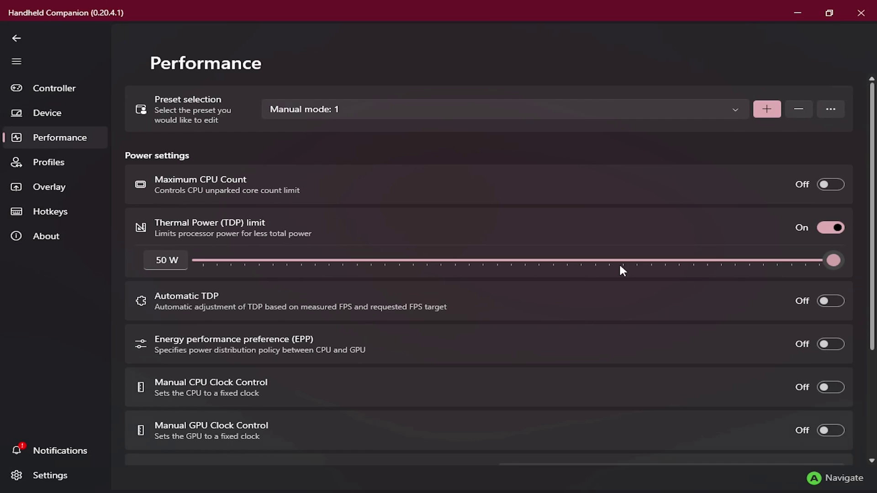
pyautogui.scroll(-2, 520, 271)
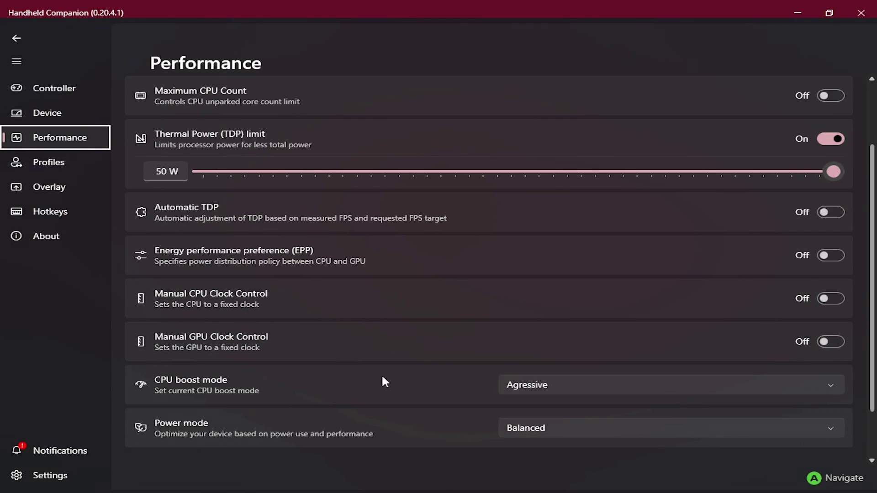
pyautogui.click(564, 387)
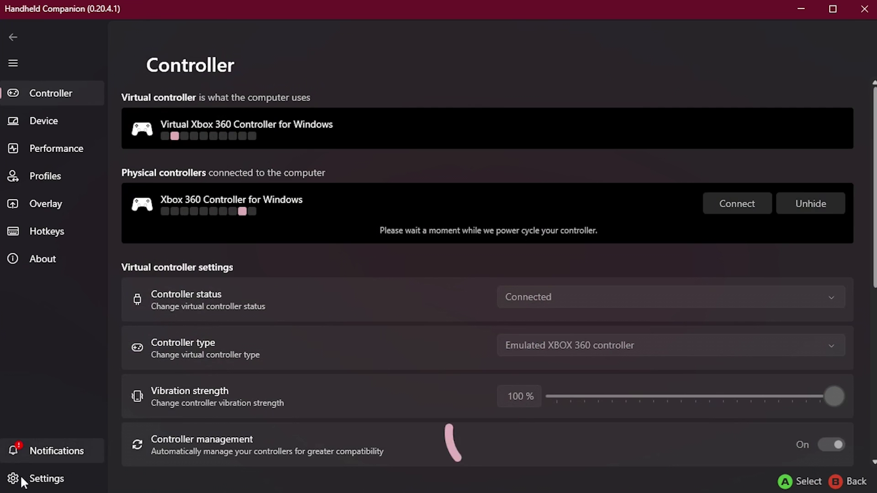
# Disable Core isolation from Handheld Companion's notifications, accept the restart and dismiss the sign-out warning.
pyautogui.click(49, 457)
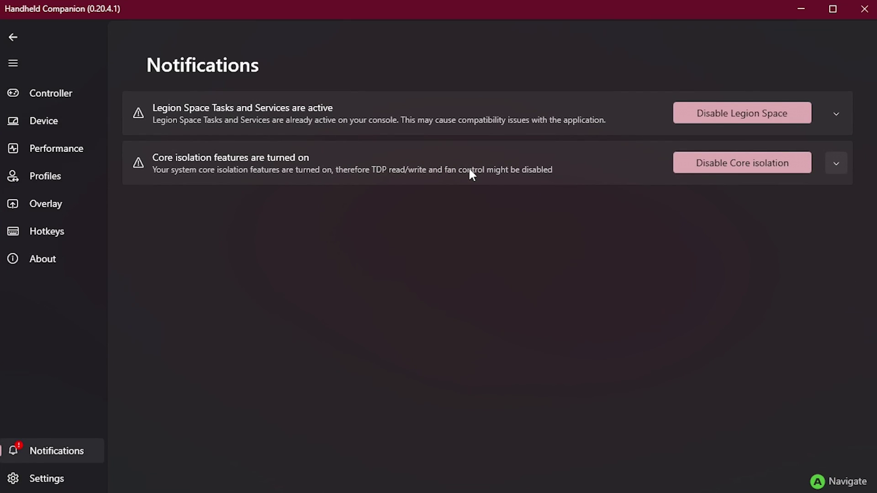
pyautogui.click(700, 161)
pyautogui.click(352, 302)
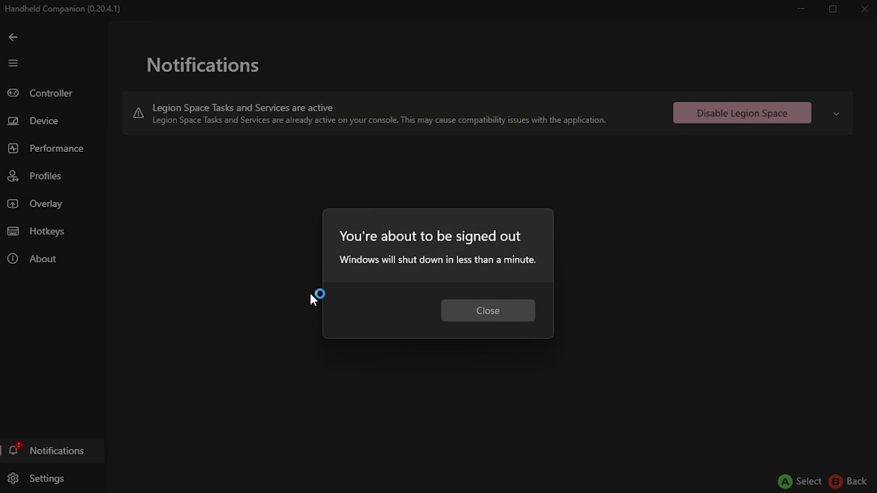
pyautogui.click(470, 310)
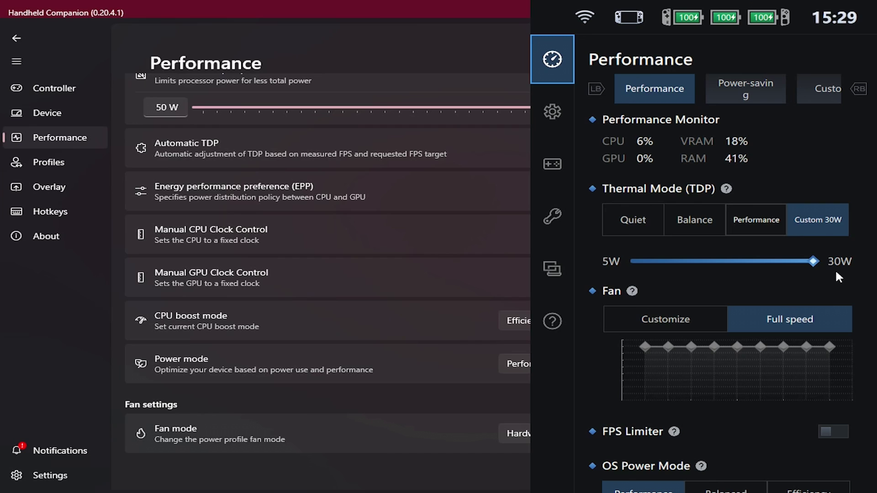
# Set the Fan mode to Software and open the Manual mode: 1 power preset's settings.
pyautogui.scroll(-3, 843, 273)
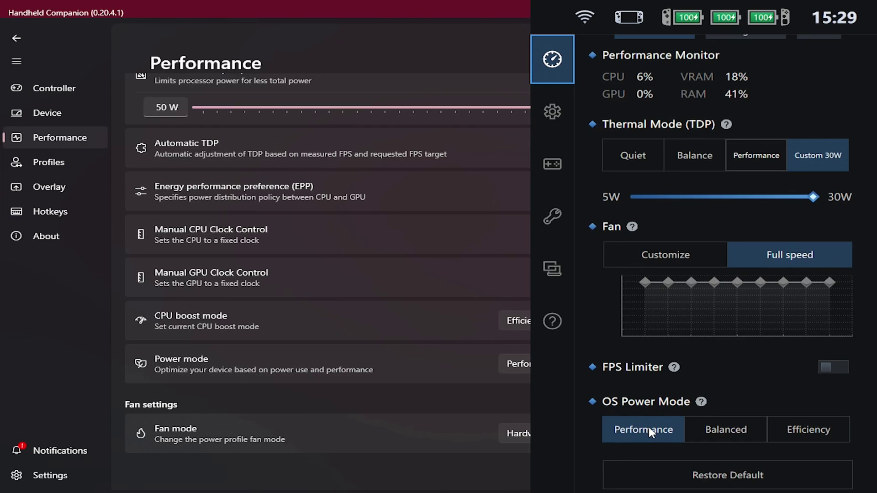
pyautogui.scroll(4, 717, 395)
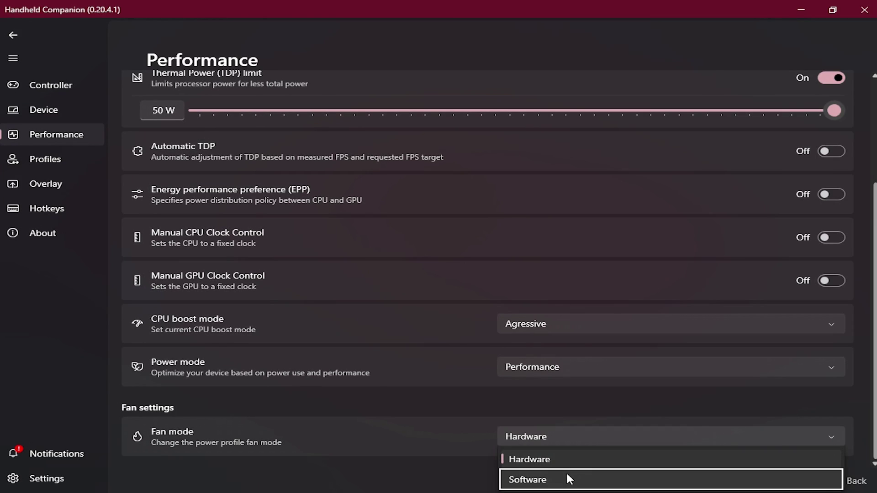
pyautogui.click(569, 478)
pyautogui.scroll(-5, 804, 355)
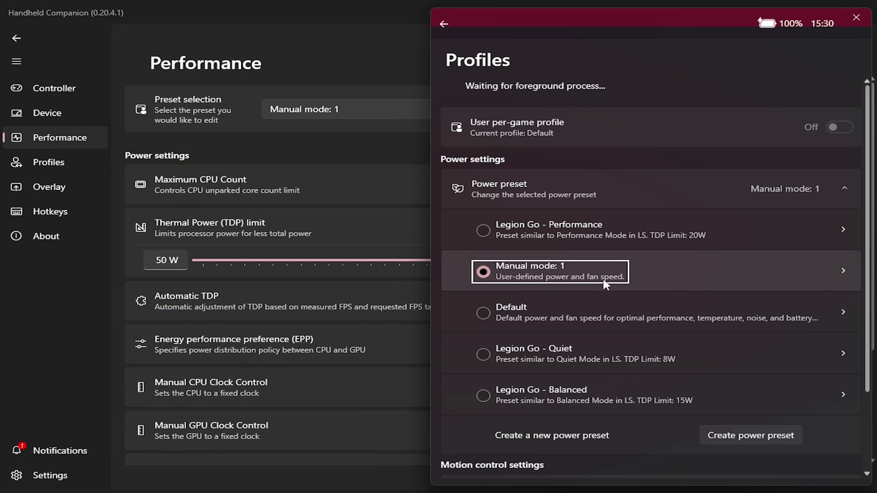
pyautogui.click(634, 274)
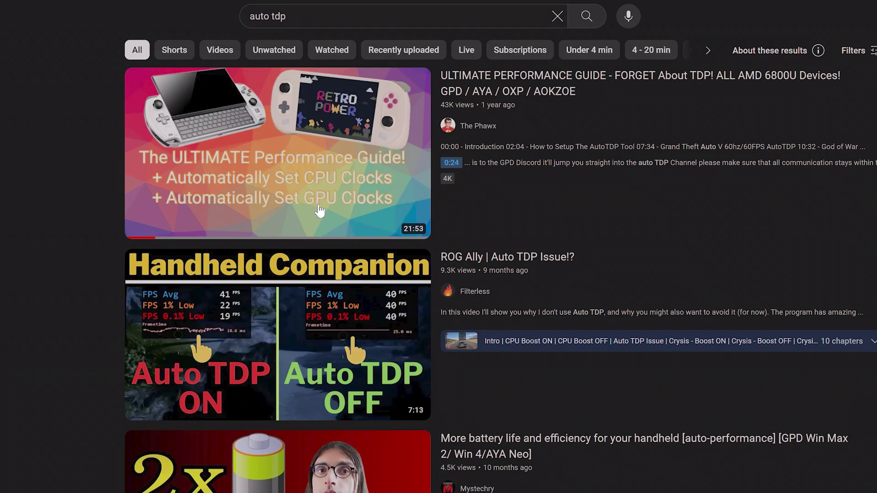
# Open the top 'auto tdp' result, the Ultimate Performance Guide video, and expand its description.
pyautogui.click(357, 164)
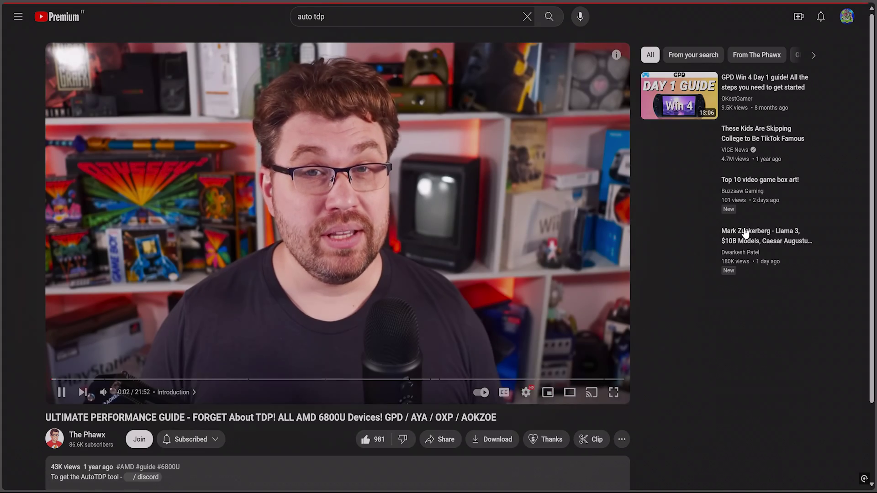
pyautogui.scroll(-6, 847, 290)
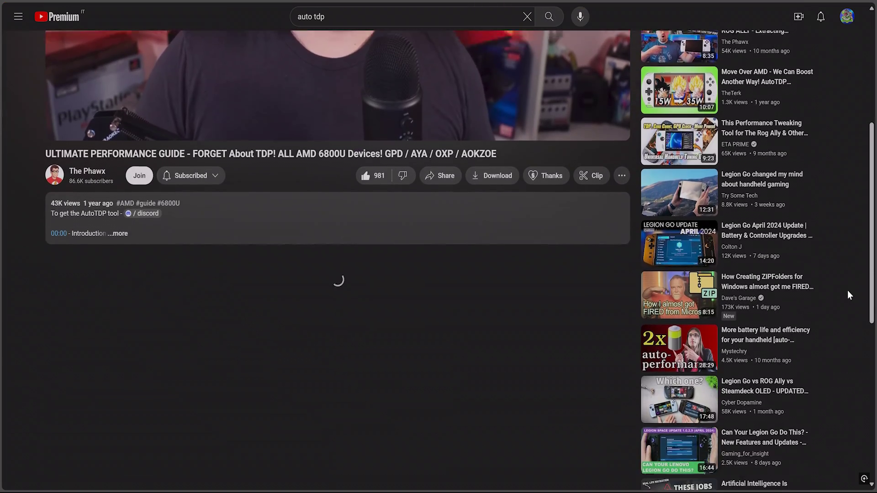
pyautogui.click(160, 196)
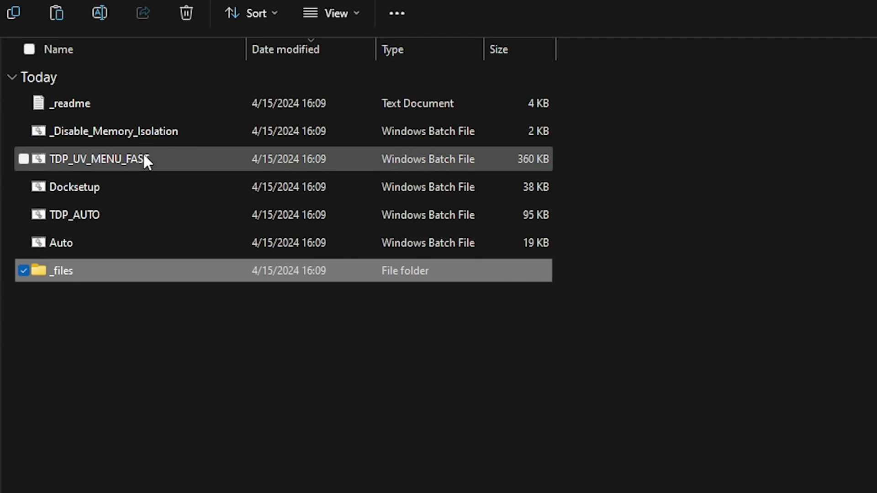
# Launch TDP_UV_MENU_FAST and choose Run anyway past the SmartScreen warning.
pyautogui.doubleClick(143, 154)
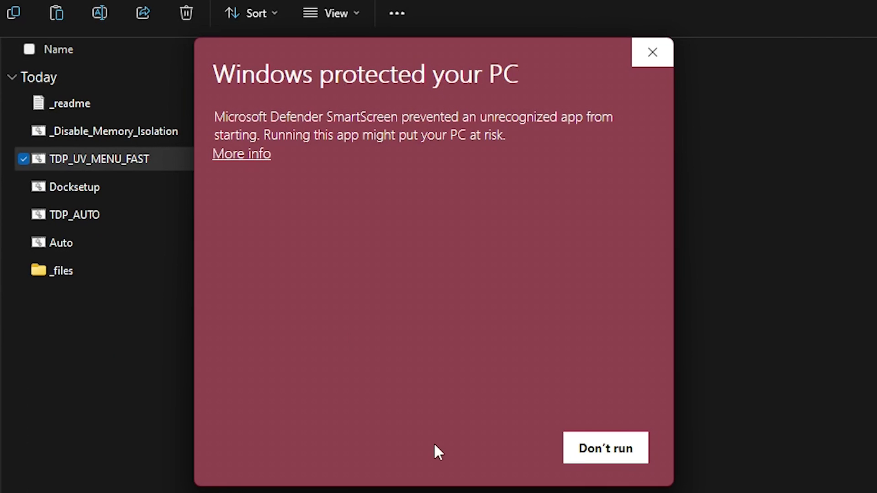
pyautogui.click(241, 154)
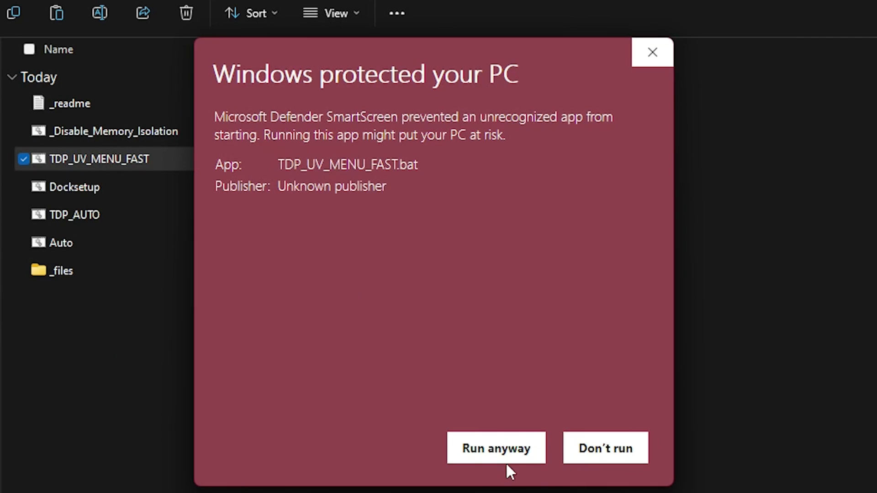
pyautogui.click(506, 463)
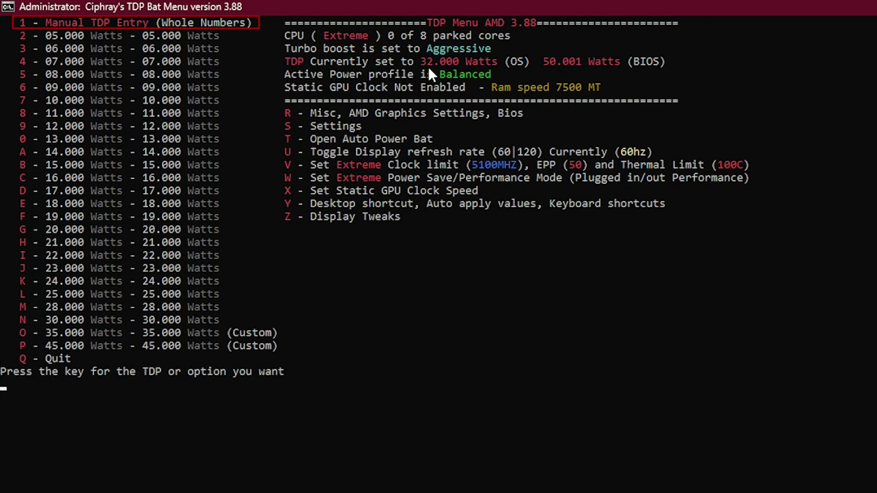
# Choose Manual TDP Entry and apply a 50 W TDP.
pyautogui.write('150')
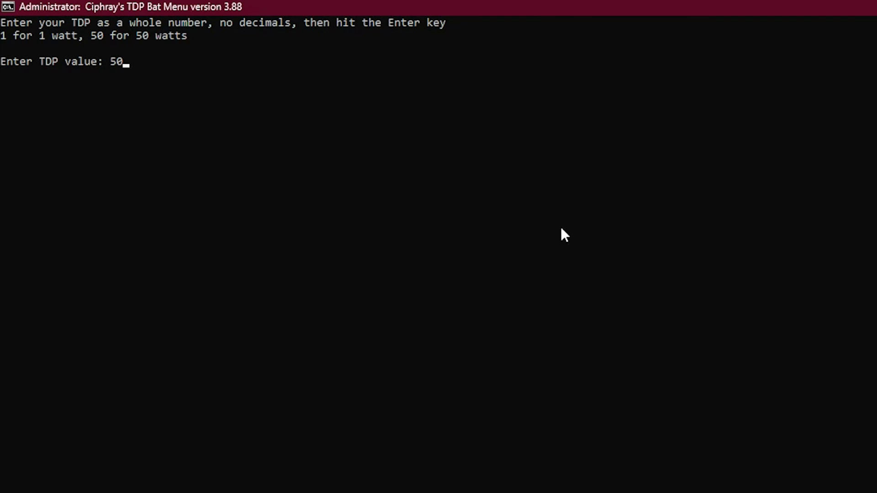
pyautogui.press('Return')
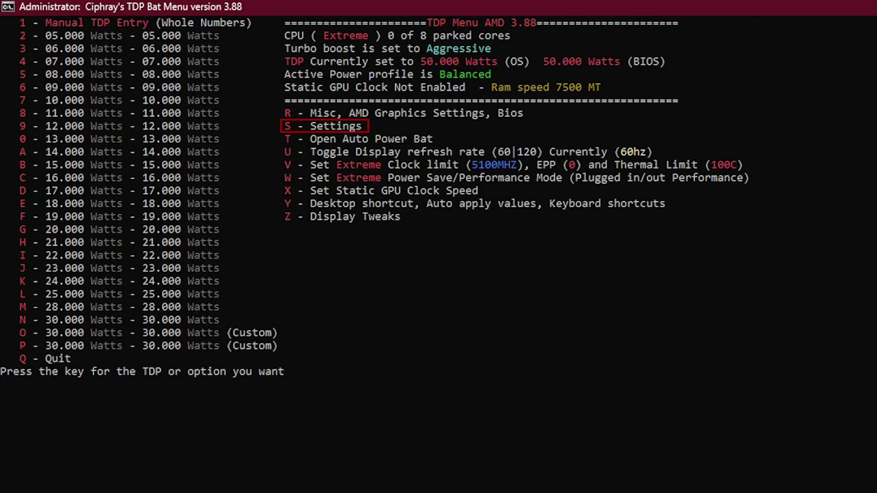
# Check the settings, then disable Core Isolation from the Misc menu and return to the main menu.
pyautogui.press('s')
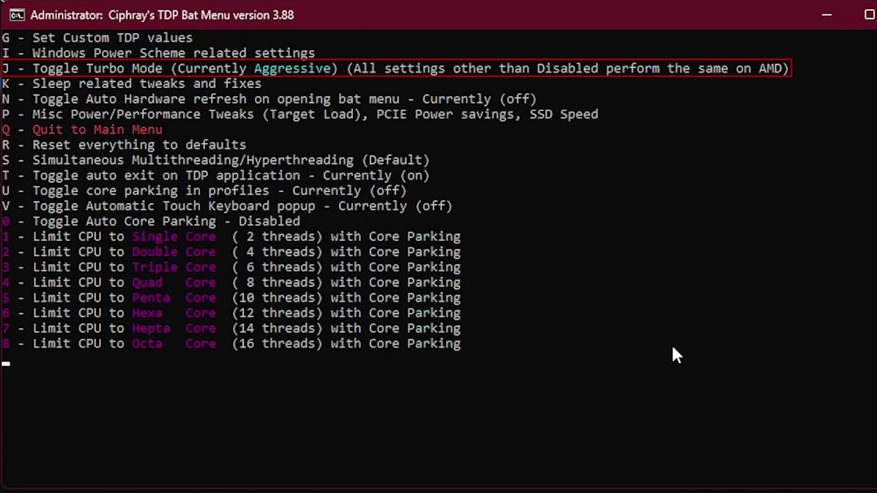
pyautogui.press('q')
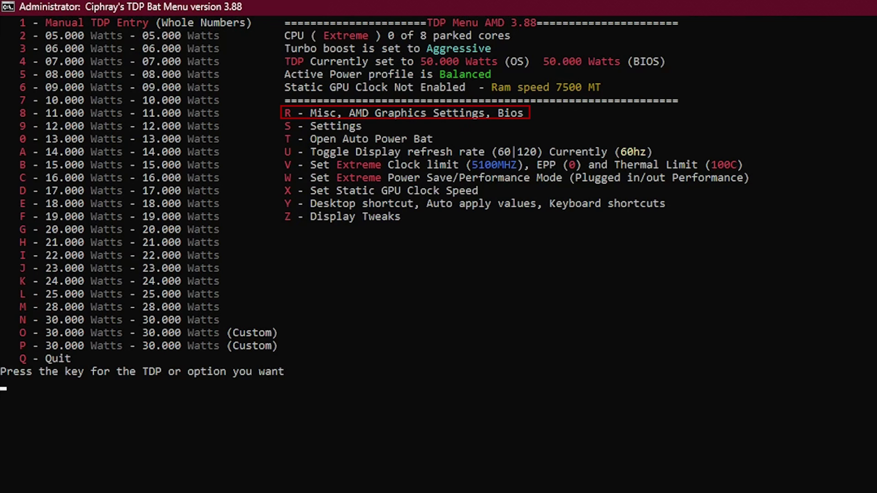
pyautogui.press('r')
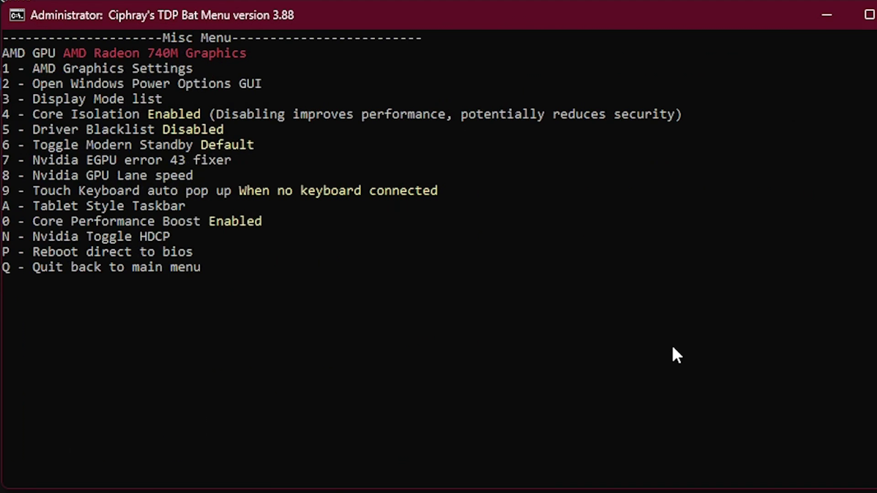
pyautogui.press('4')
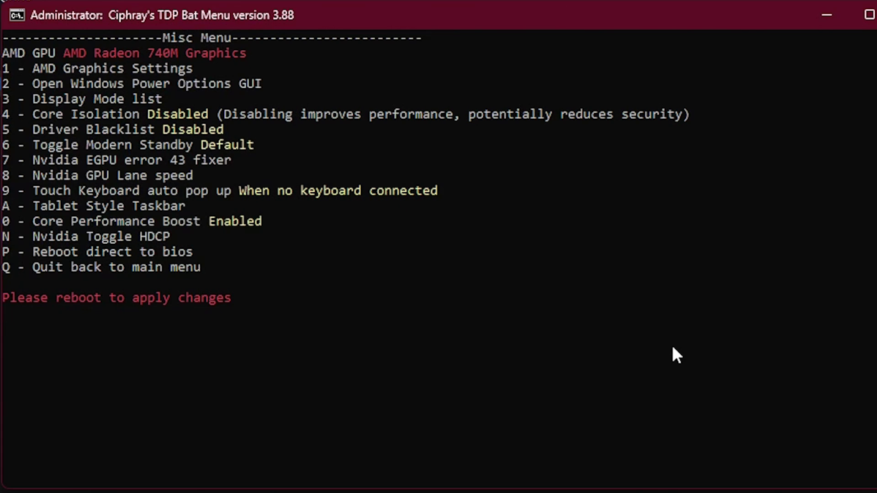
pyautogui.press('q')
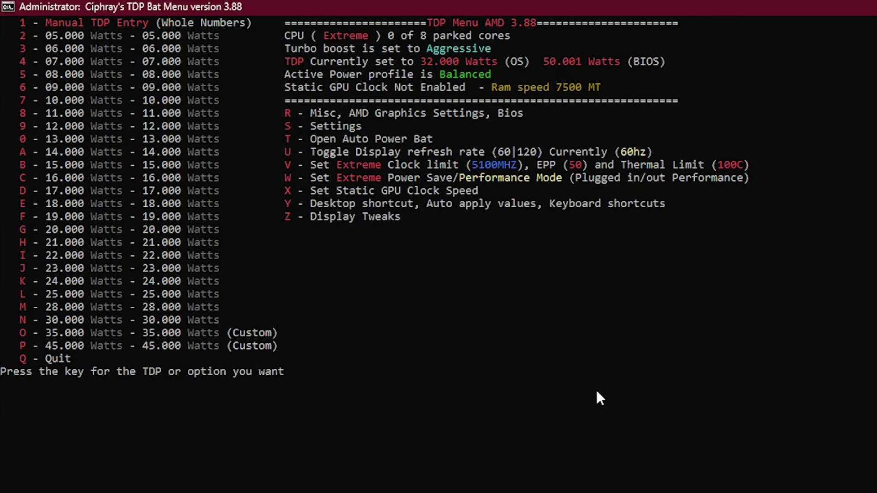
# Leave the temperature limit at 100C and set EPP to 000% for maximum clocks.
pyautogui.press('v')
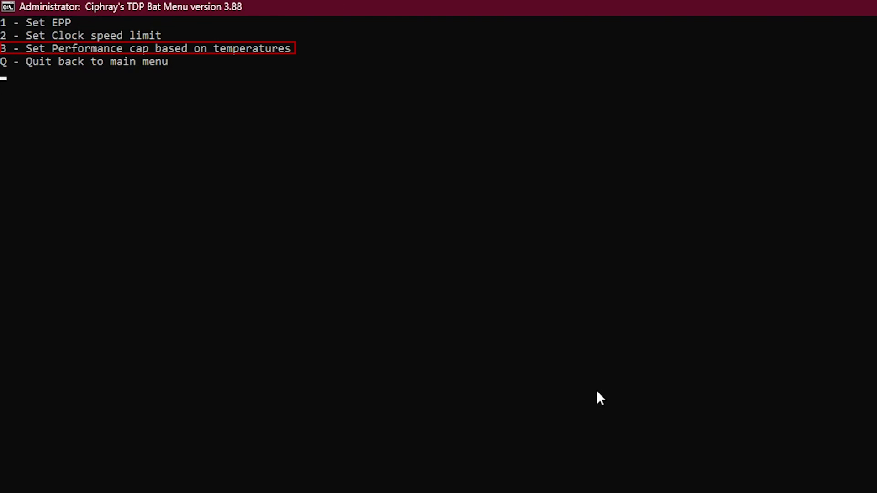
pyautogui.press('3')
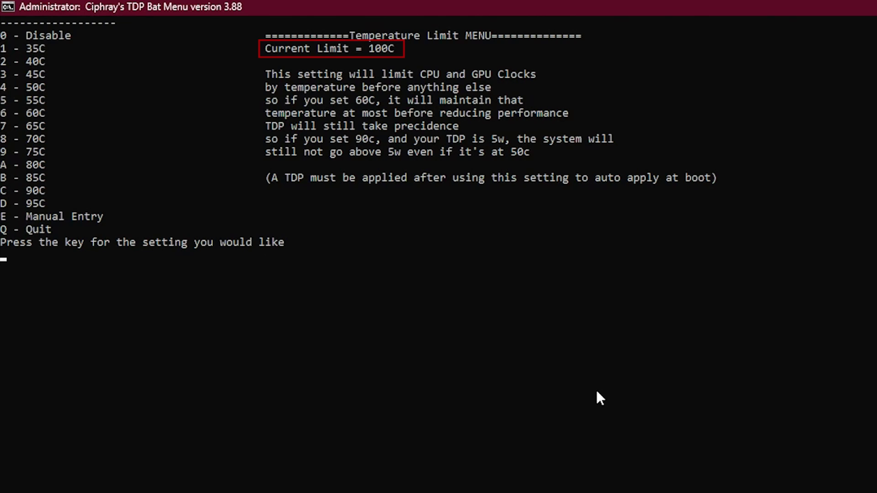
pyautogui.press('q')
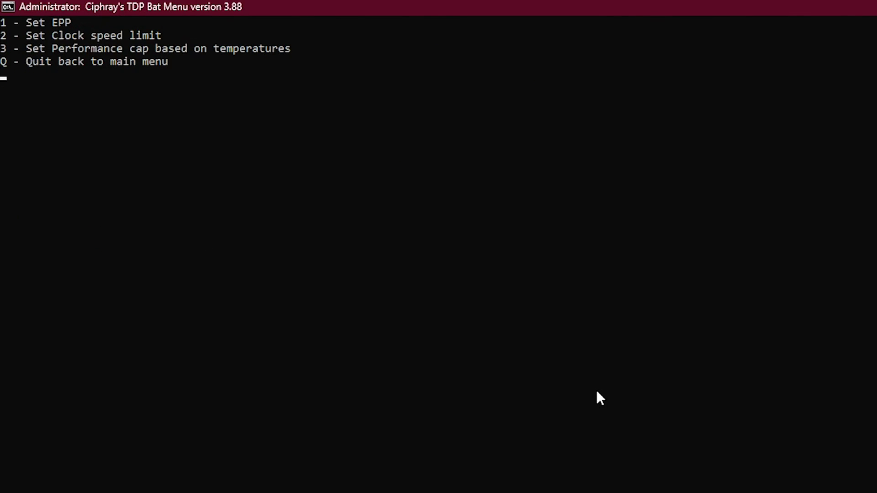
pyautogui.press('1')
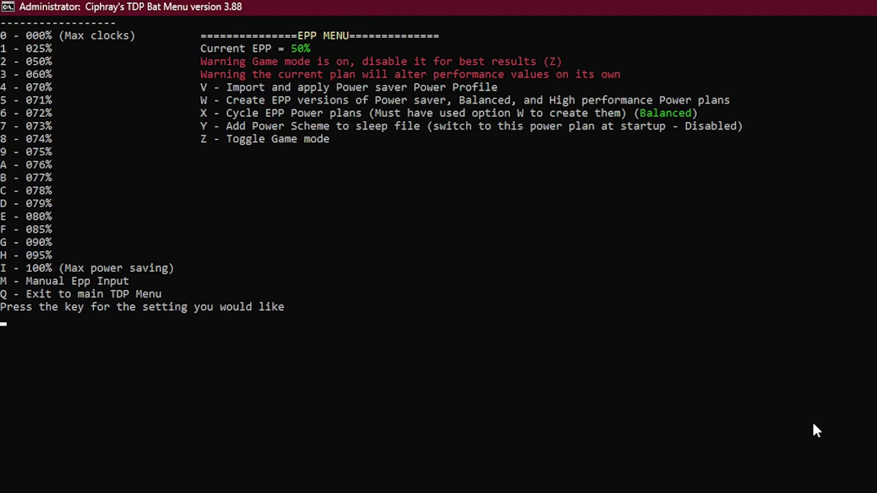
pyautogui.press('0')
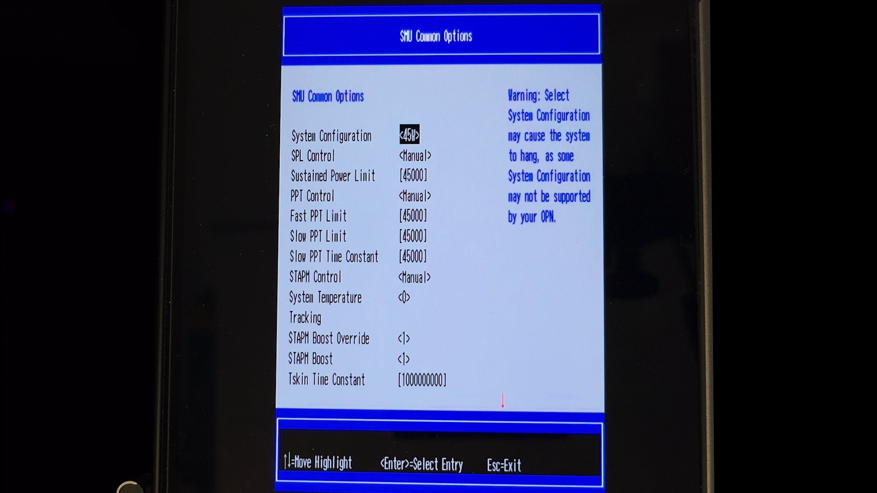
# Keep System Configuration at 45W, pass the PPT limits, and leave STAPM Control on Manual.
pyautogui.press('Return')
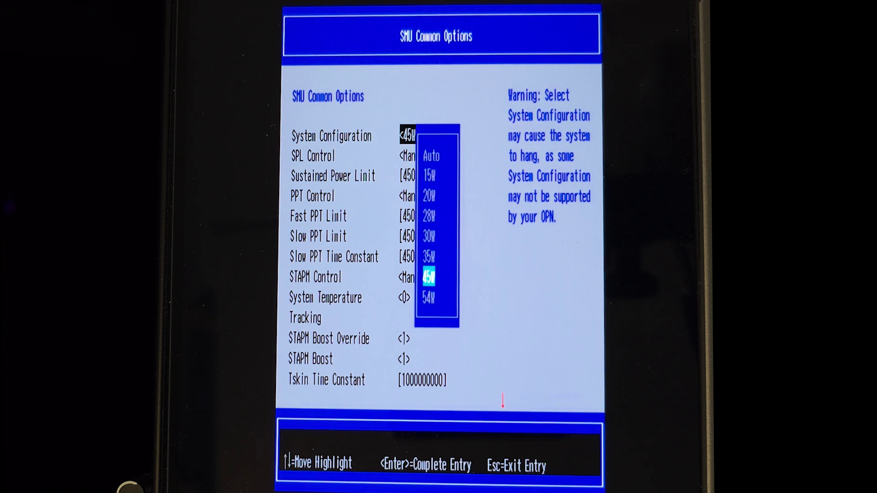
pyautogui.press('Return')
pyautogui.press('Down')
pyautogui.press('Down')
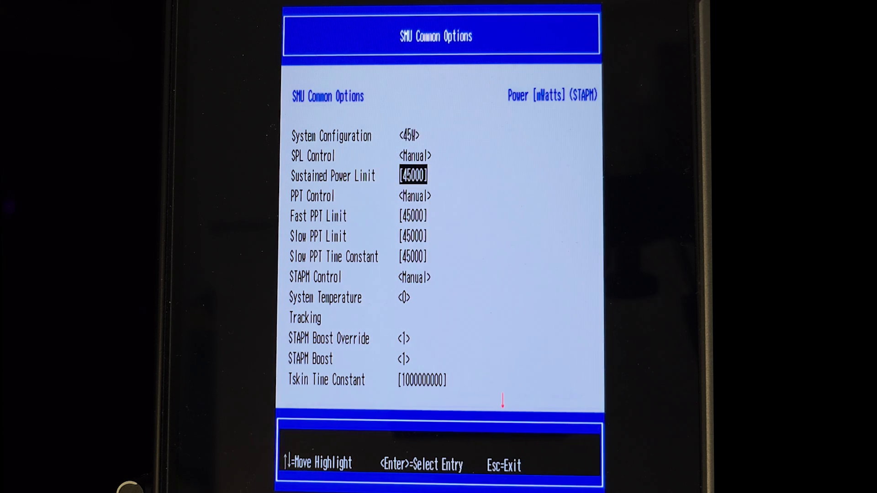
pyautogui.press('Down')
pyautogui.press('Down')
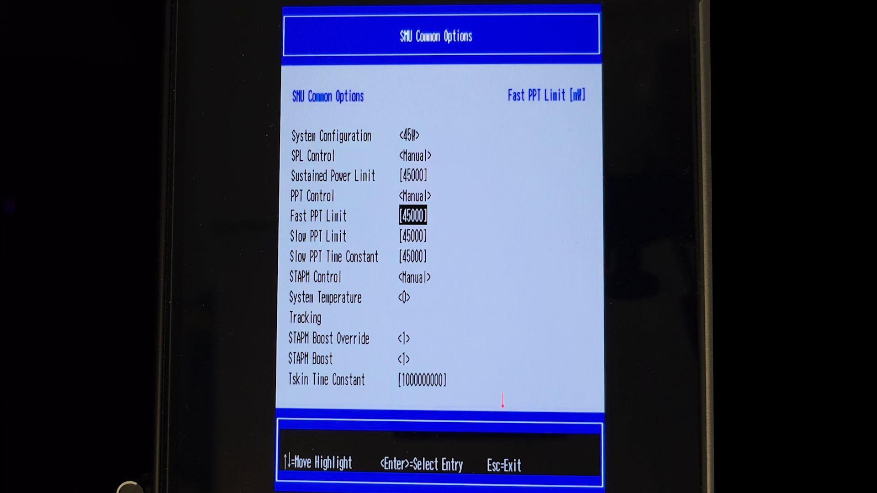
pyautogui.press('Down')
pyautogui.press('Down')
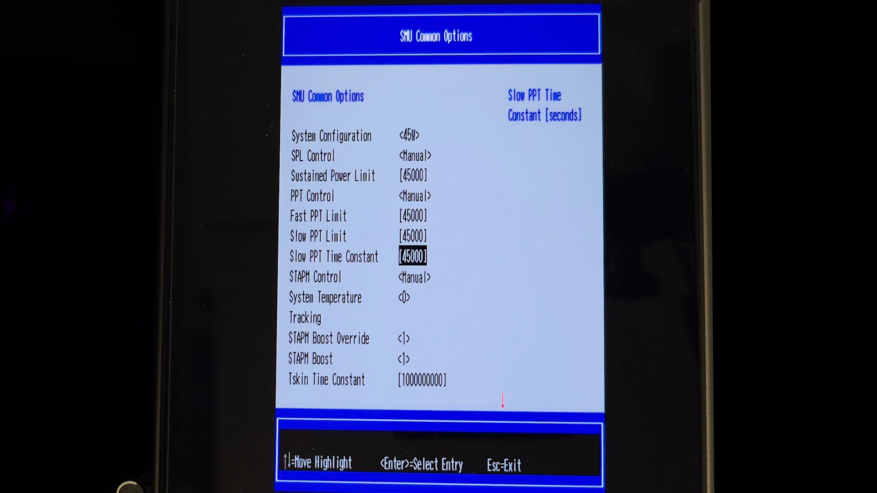
pyautogui.press('Down')
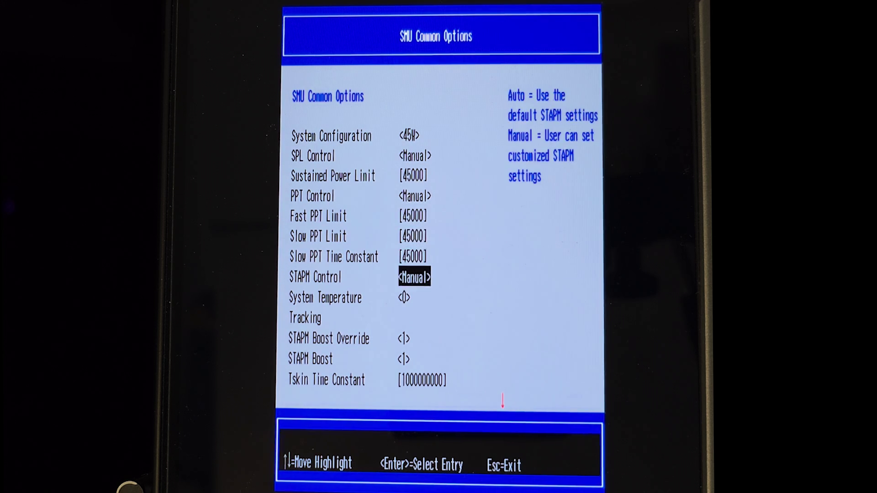
pyautogui.press('Return')
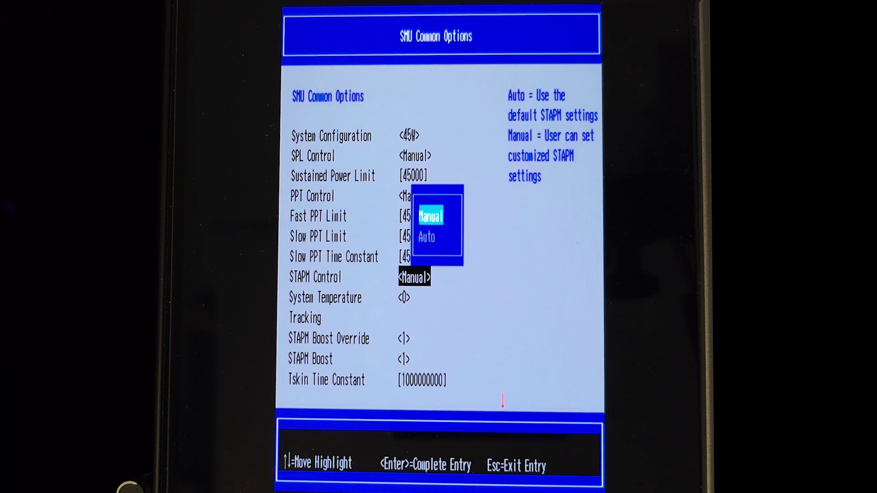
pyautogui.press('Return')
# Leave System Temperature Tracking at 0 and STAPM Boost at 1.
pyautogui.press('Down')
pyautogui.press('Return')
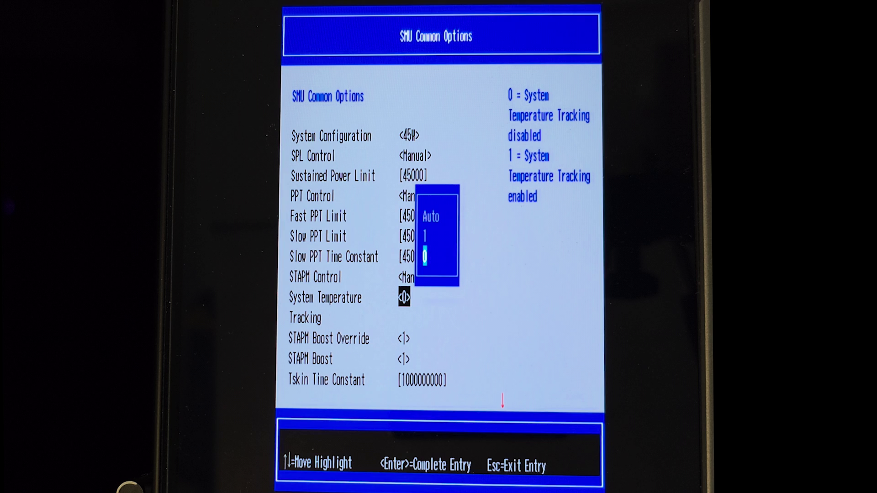
pyautogui.press('Return')
pyautogui.press('Down')
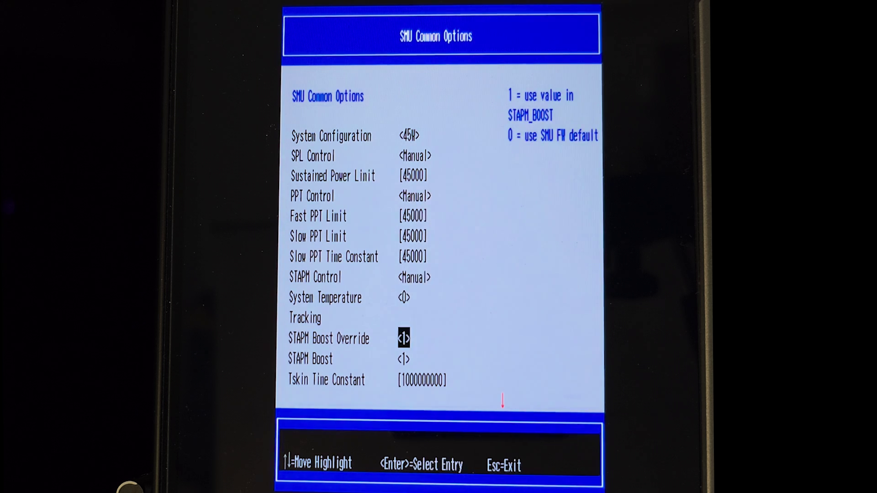
pyautogui.press('Down')
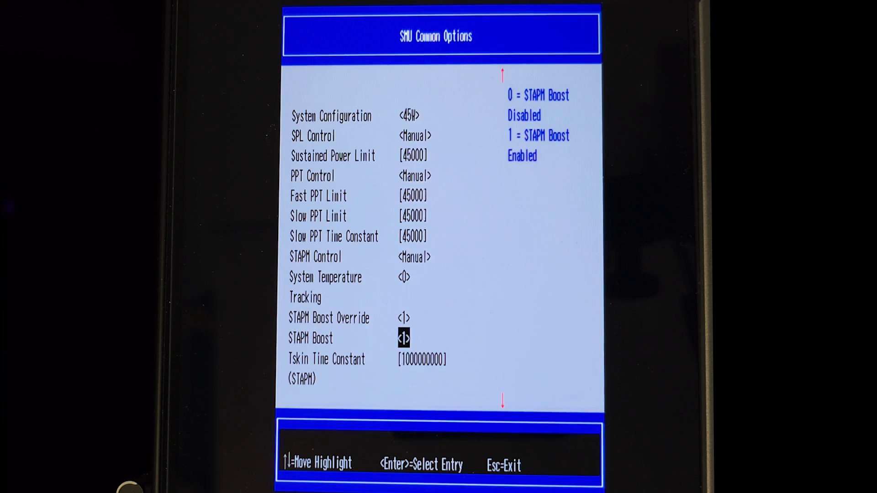
pyautogui.press('Return')
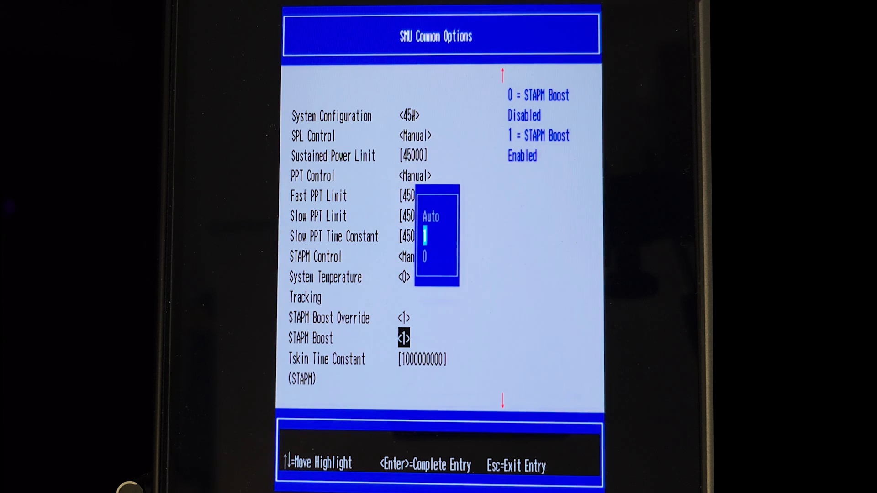
pyautogui.press('Return')
pyautogui.press('Down')
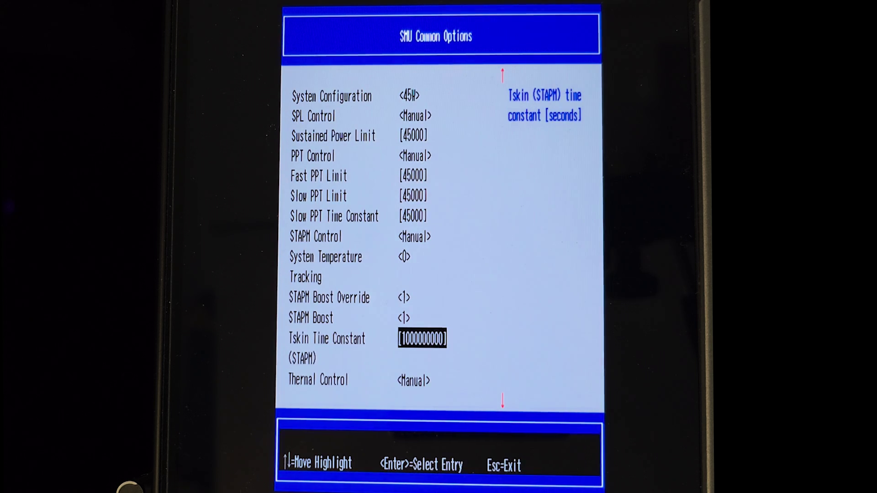
pyautogui.press('Return')
pyautogui.write('1000000000')
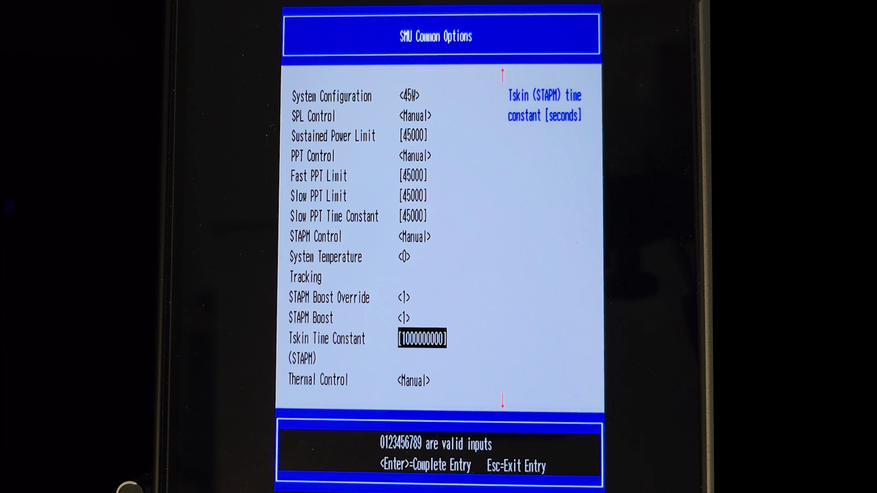
pyautogui.press('Return')
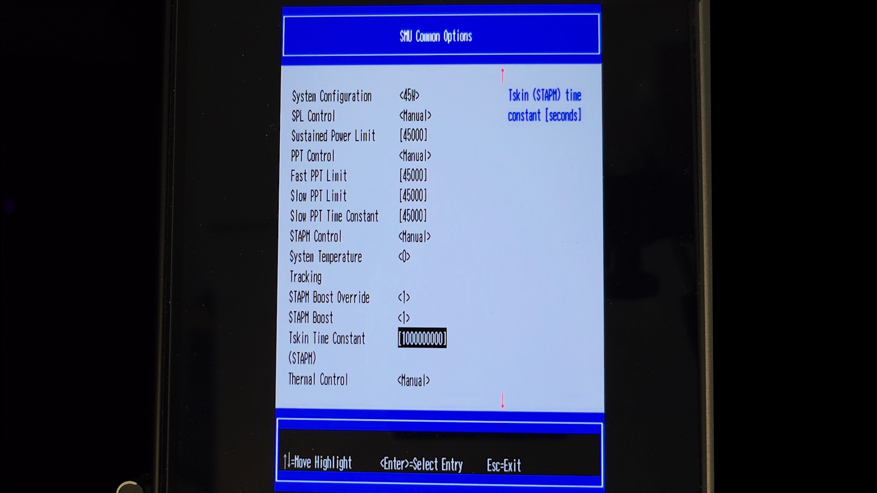
pyautogui.press('Down')
pyautogui.press('Return')
pyautogui.press('Return')
pyautogui.press('Down')
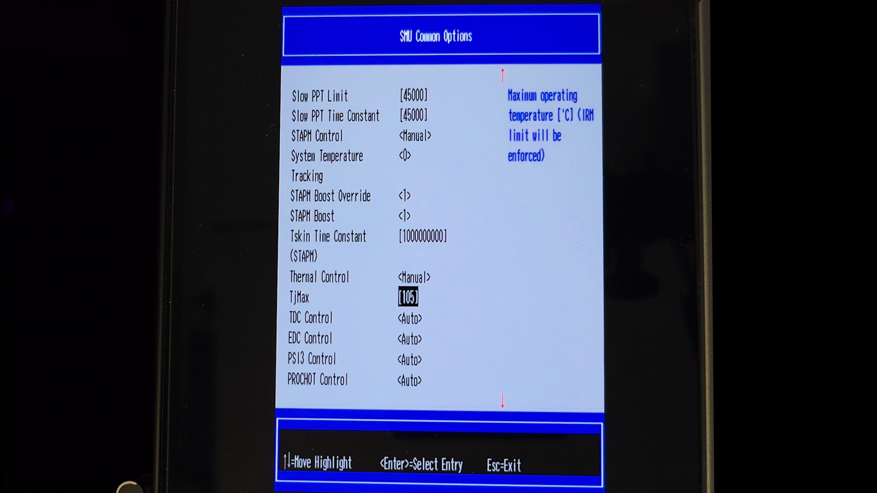
pyautogui.press('Down')
pyautogui.press('Down')
pyautogui.press('Down')
pyautogui.press('Down')
pyautogui.press('Down')
pyautogui.press('Down')
pyautogui.press('Down')
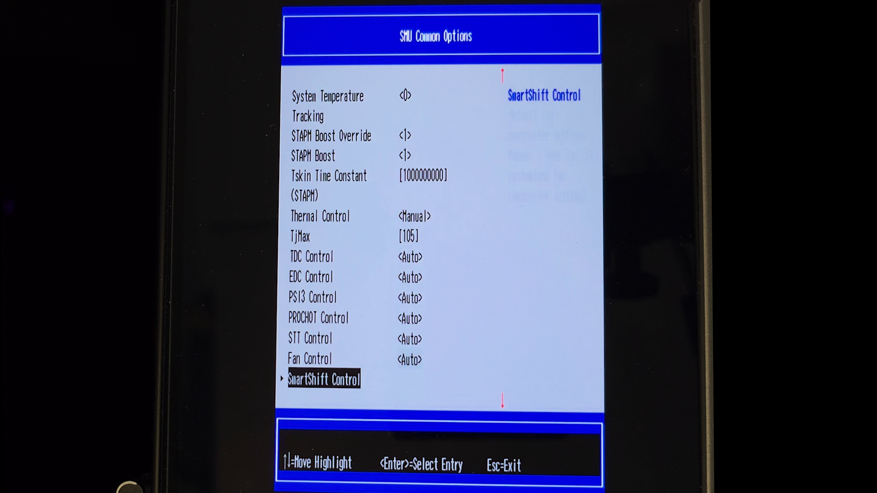
# Confirm SmartShift Control is Manual and enabled, with sPPT, sustained and fast limits at 45000.
pyautogui.press('Return')
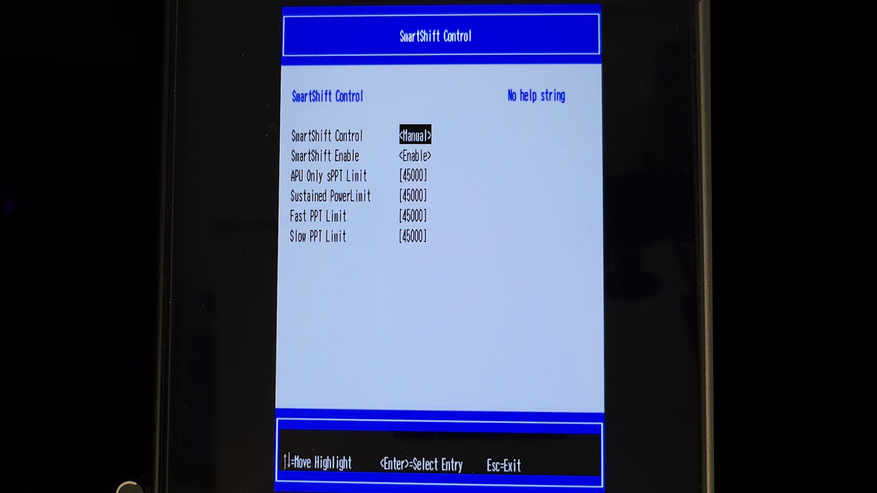
pyautogui.press('Return')
pyautogui.press('Return')
pyautogui.press('Down')
pyautogui.press('Return')
pyautogui.press('Return')
pyautogui.press('Down')
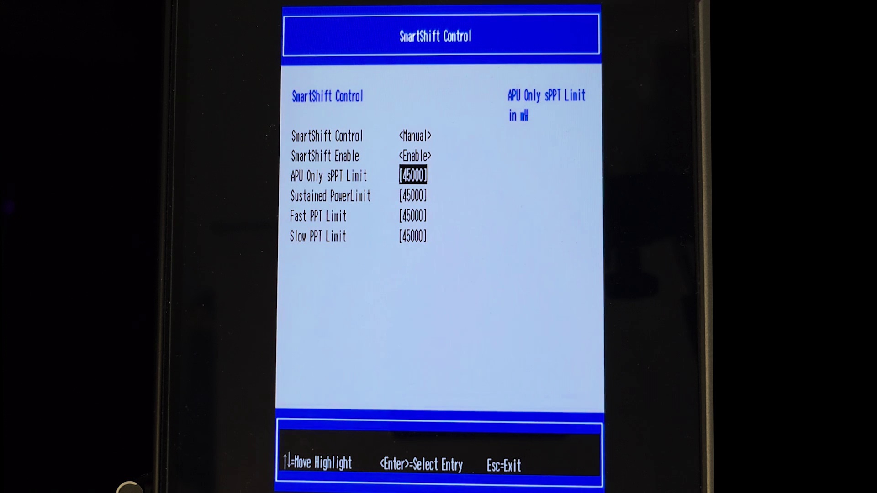
pyautogui.press('Down')
pyautogui.press('Down')
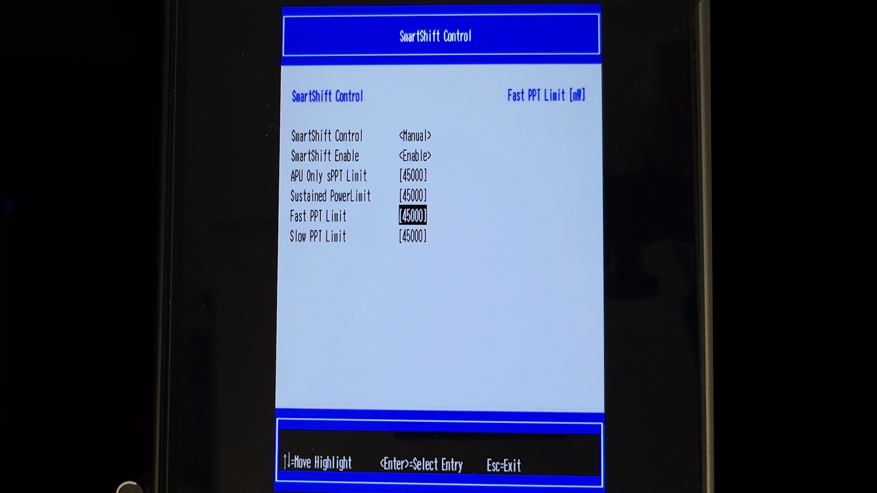
pyautogui.press('Down')
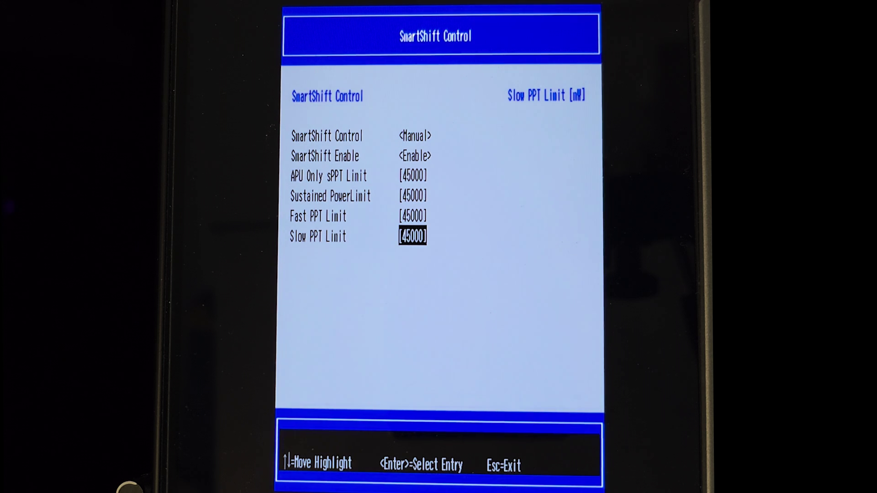
# Save the BIOS changes and exit back to the main setup page.
pyautogui.press('Escape')
pyautogui.press('Escape')
pyautogui.press('Escape')
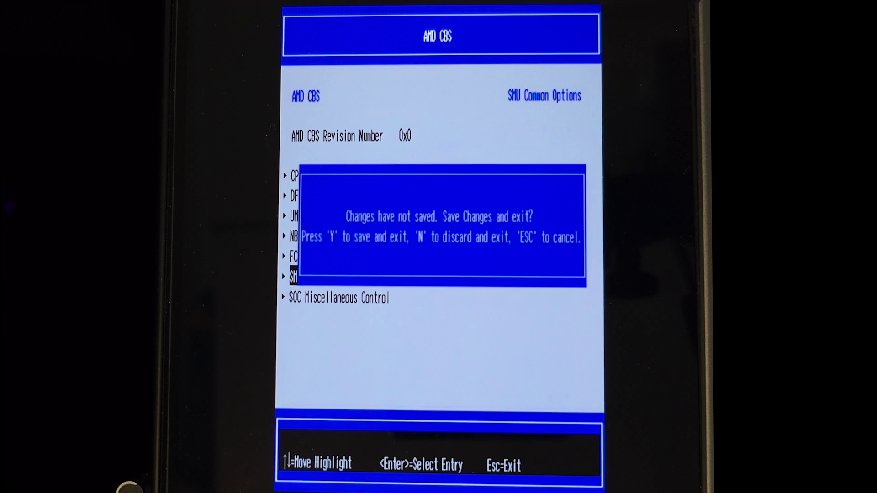
pyautogui.press('y')
pyautogui.press('Escape')
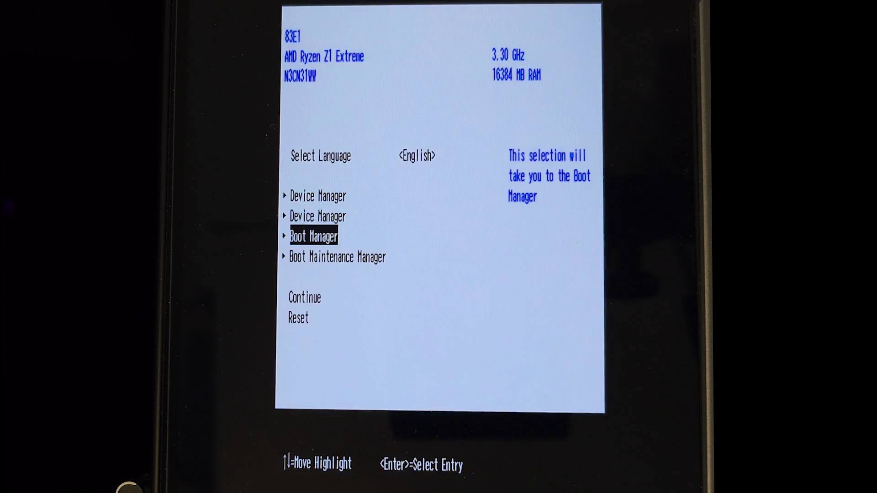
# Continue booting, then open the Custom Presets page in Universal x86 Tuning Utility.
pyautogui.press('Down')
pyautogui.press('Down')
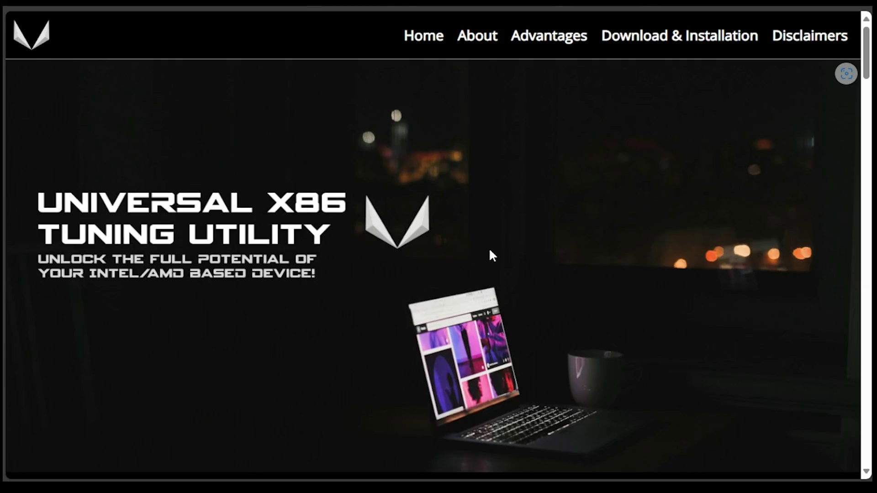
pyautogui.scroll(-9, 492, 256)
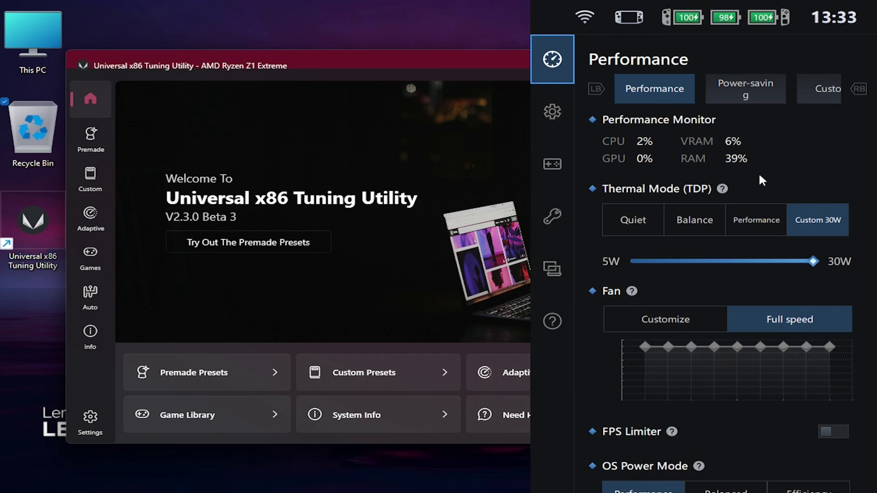
pyautogui.scroll(-2, 875, 209)
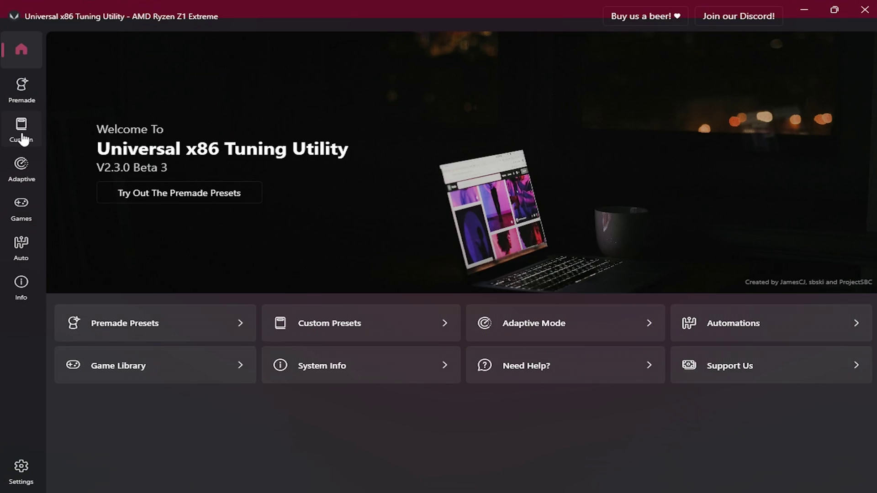
pyautogui.click(23, 137)
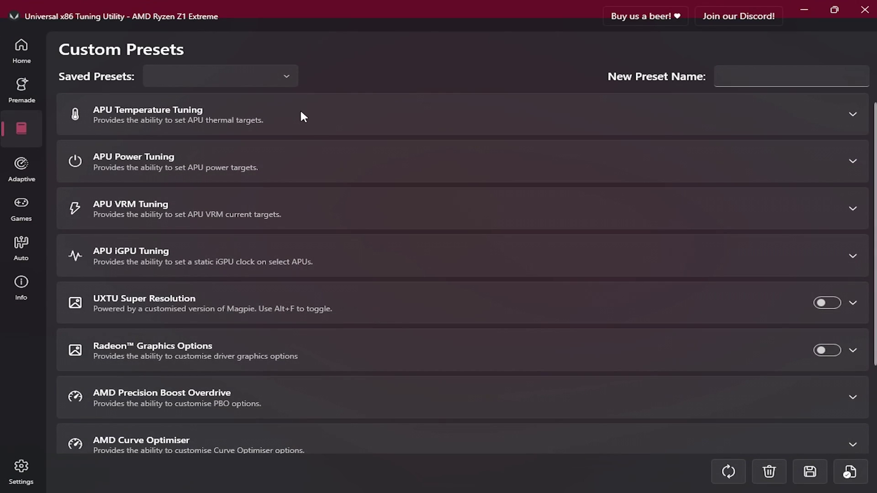
# Show the APU temperature and power limit settings and raise Slow Boost Duration to 1024 seconds.
pyautogui.click(316, 124)
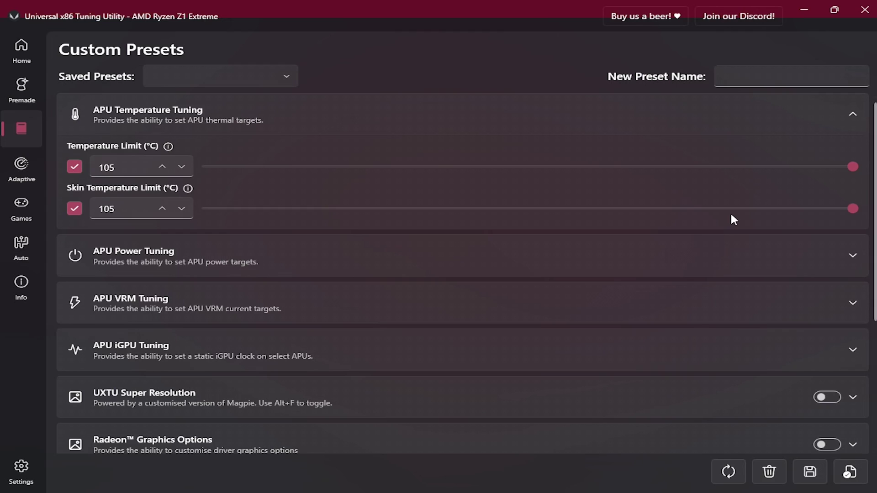
pyautogui.click(77, 256)
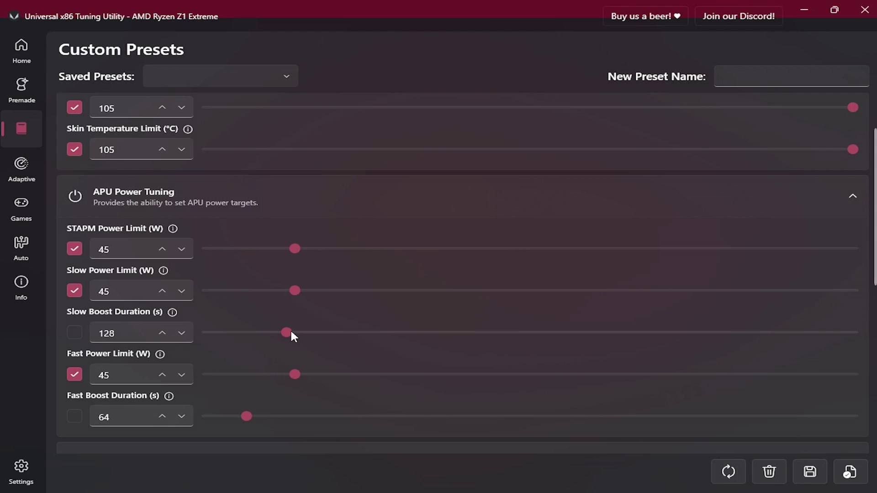
pyautogui.moveTo(291, 335); pyautogui.dragTo(858, 332)
# Name the custom preset 'od' and save it.
pyautogui.click(802, 69)
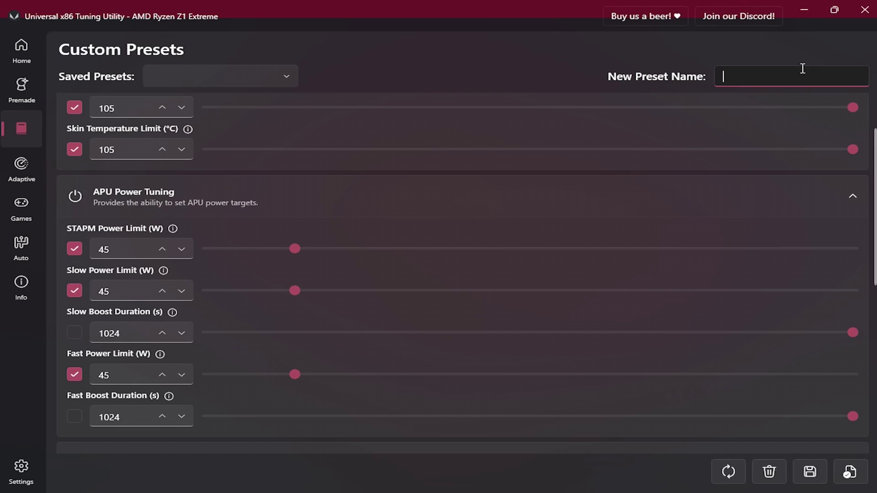
pyautogui.write('od')
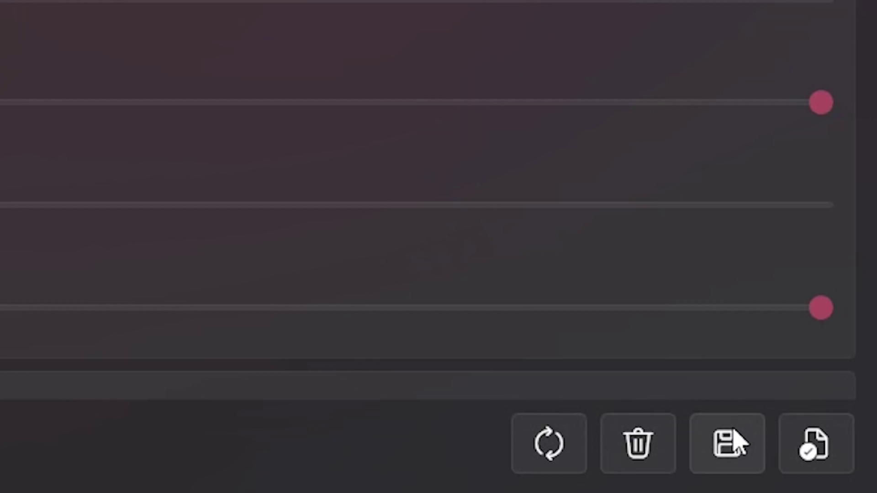
pyautogui.click(811, 468)
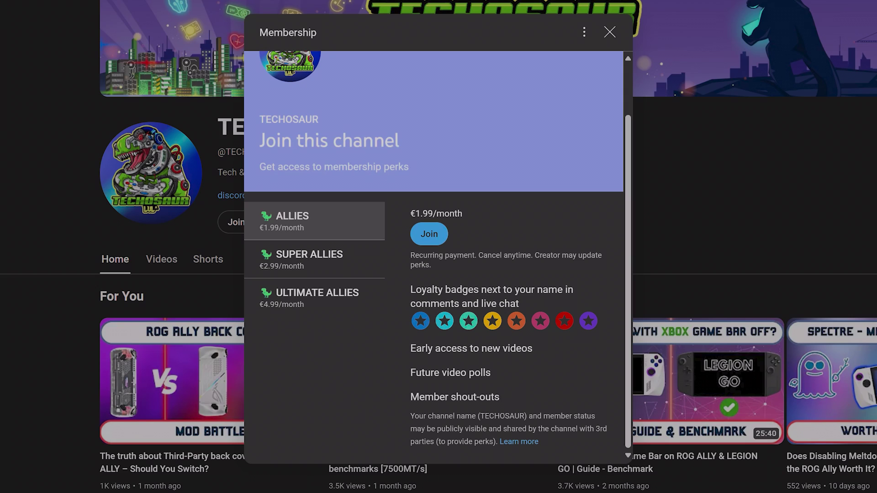
# Look over the €2.99 Super Allies tier, then view the €4.99 Ultimate Allies perks.
pyautogui.click(309, 260)
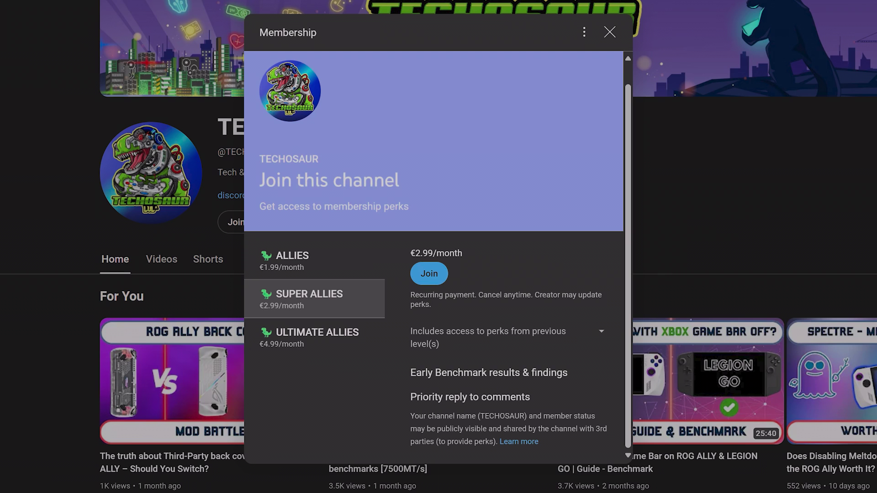
pyautogui.click(317, 337)
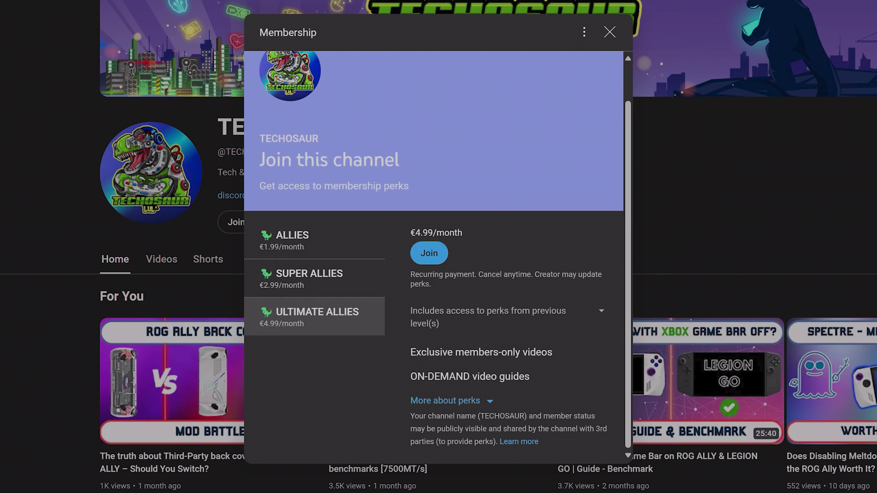